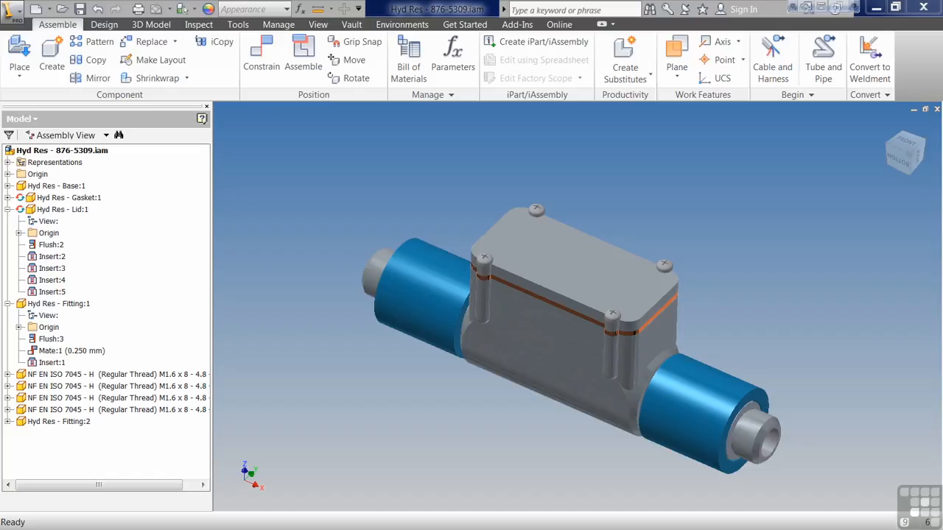
# Step: Collapse the Hyd Res - Lid:1 and Hyd Res - Fitting:1 branches in the assembly's model tree
pyautogui.click(7, 209)
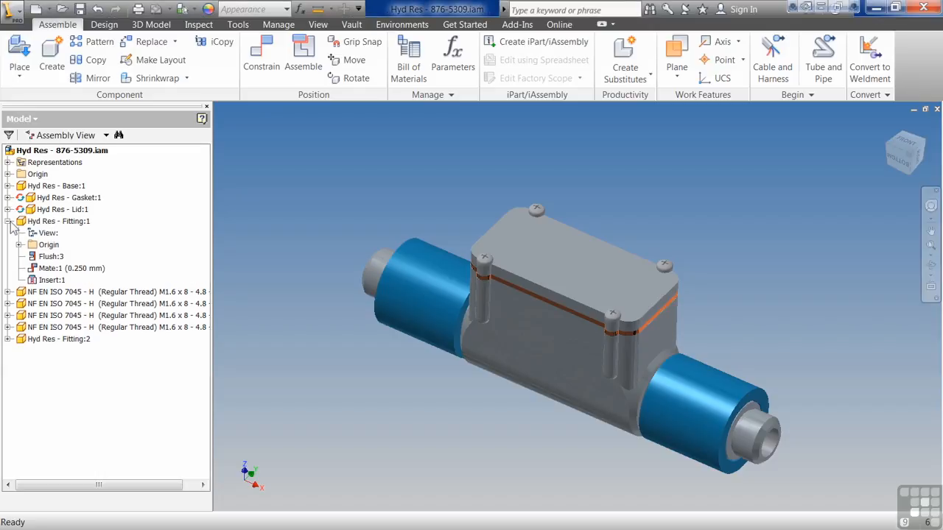
pyautogui.click(8, 221)
pyautogui.moveTo(611, 476); pyautogui.dragTo(601, 466, button='middle')
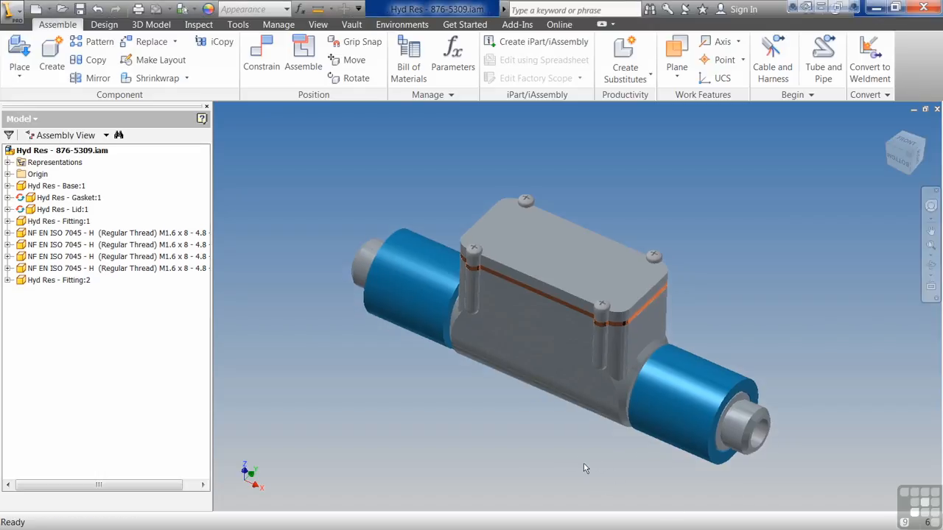
# Step: Create a new presentation file from the Standard.ipn template
pyautogui.click(37, 8)
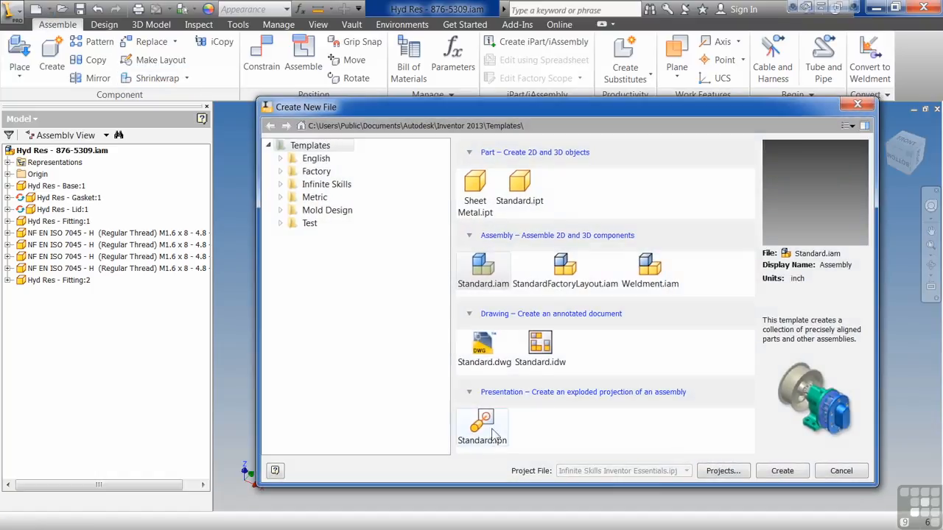
pyautogui.click(492, 436)
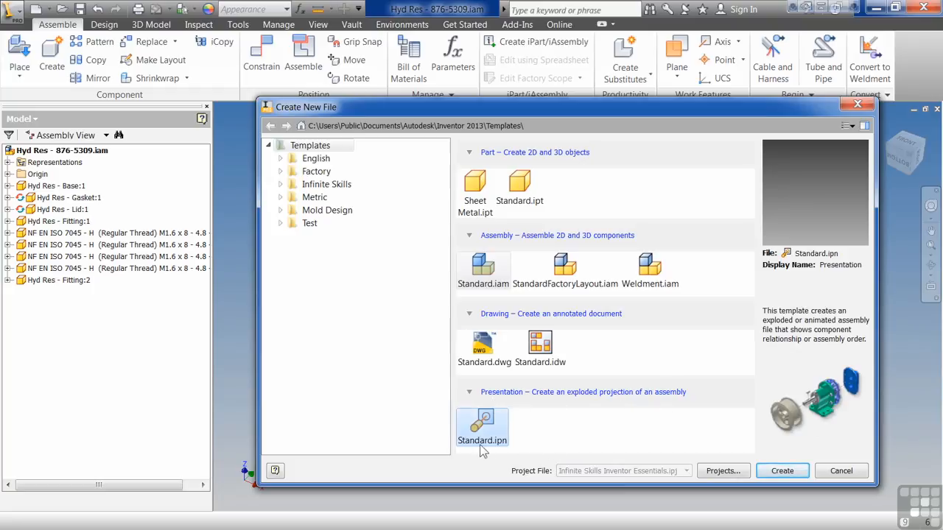
pyautogui.click(783, 471)
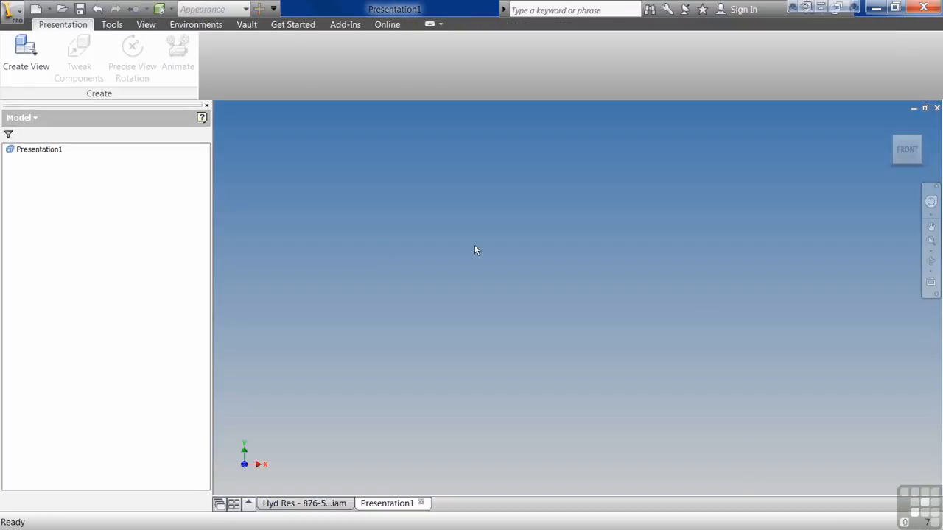
# Step: Create a view of the Hyd Res assembly with automatic explosion at a 50 mm distance and trails enabled
pyautogui.click(21, 56)
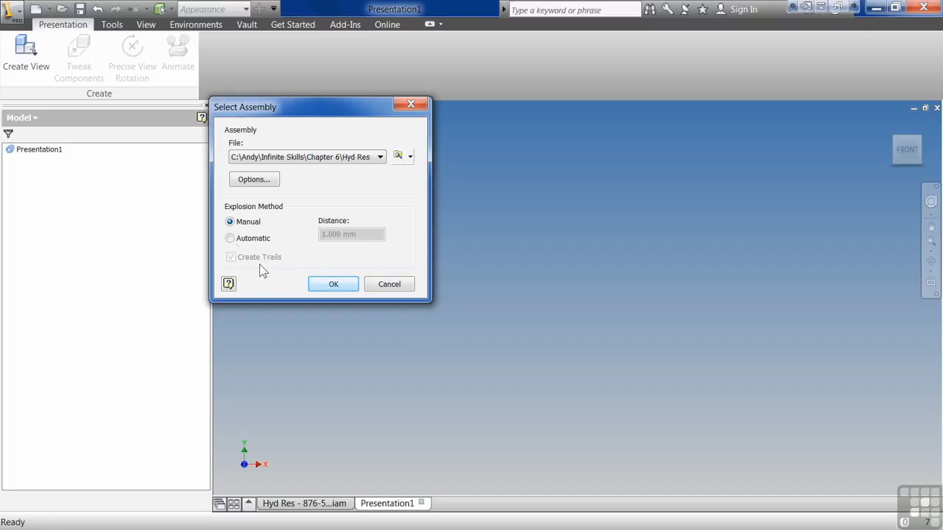
pyautogui.click(232, 240)
pyautogui.moveTo(333, 234); pyautogui.dragTo(279, 244)
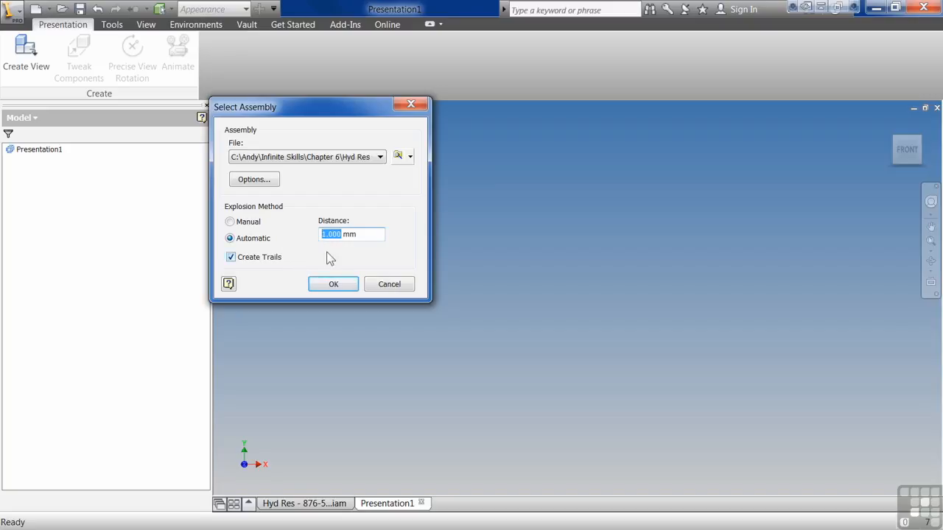
pyautogui.write('50')
pyautogui.click(335, 284)
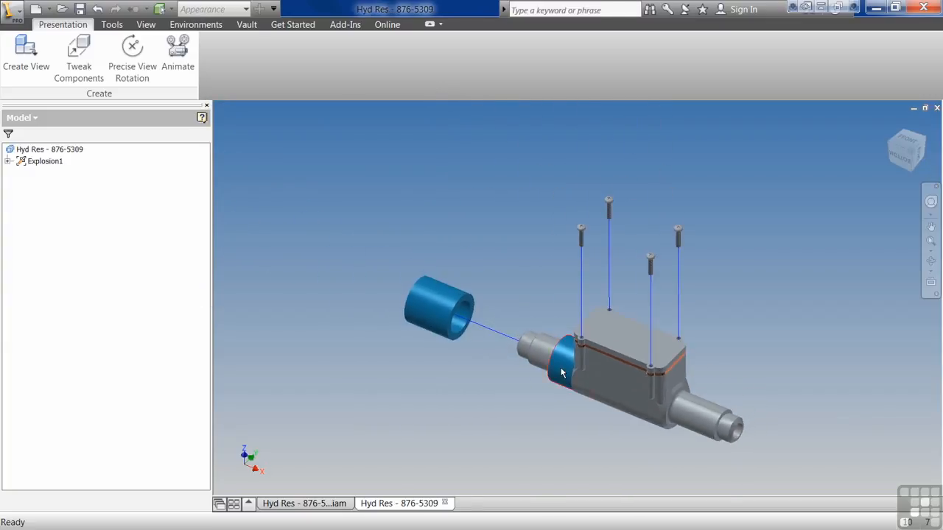
# Step: Expand Explosion1 and its Hyd Res - 876-5309.iam assembly, and highlight each of the two fittings to identify them
pyautogui.moveTo(565, 436); pyautogui.dragTo(516, 416, button='middle')
pyautogui.click(8, 161)
pyautogui.click(19, 173)
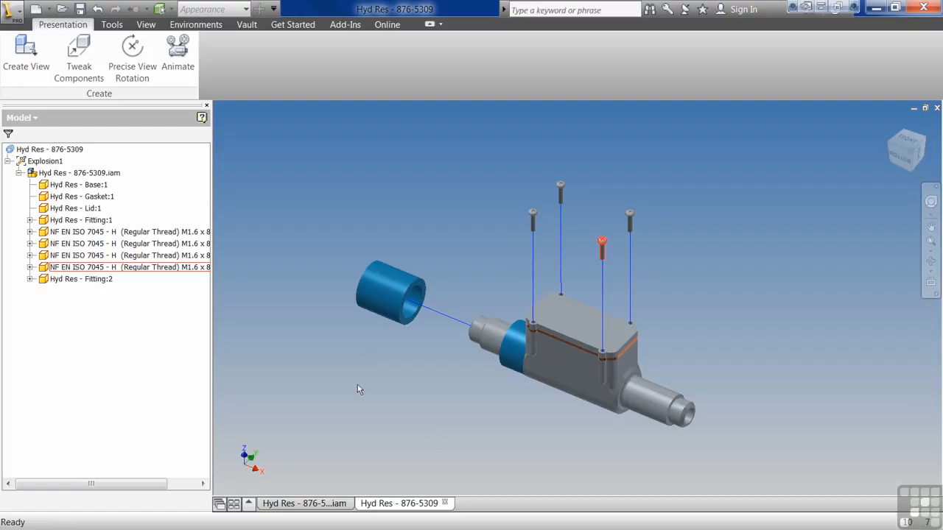
pyautogui.click(65, 280)
pyautogui.click(89, 220)
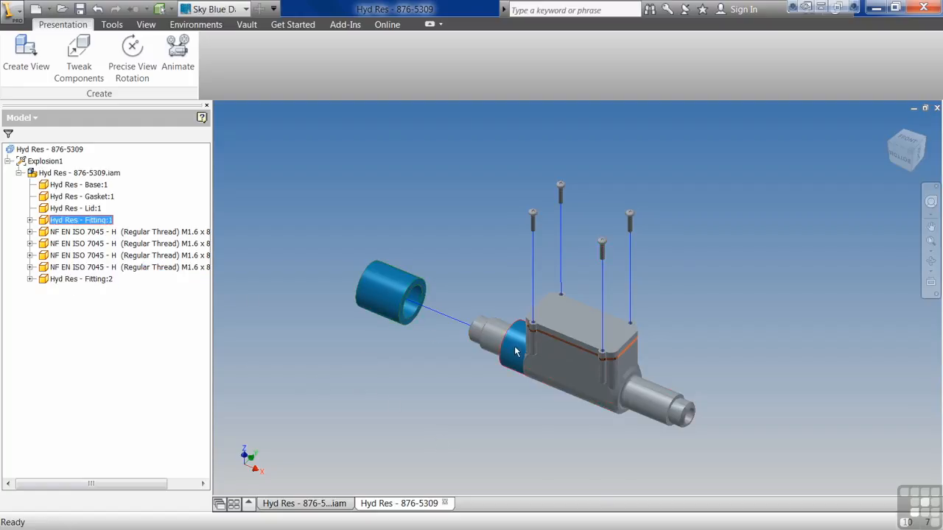
# Step: Expand Fitting:1, the four NF EN ISO 7045 screws and Fitting:2 in the explosion tree to list their tweaks
pyautogui.click(29, 220)
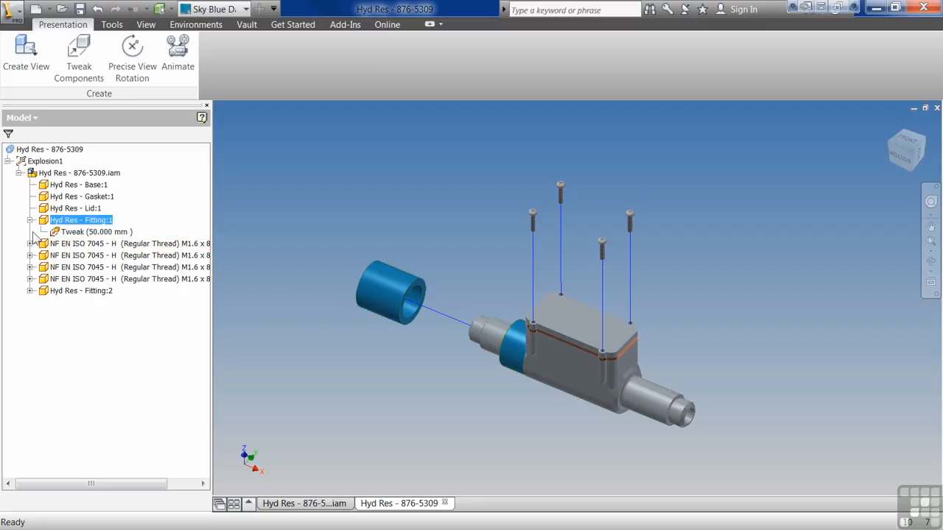
pyautogui.click(30, 244)
pyautogui.click(29, 267)
pyautogui.click(29, 291)
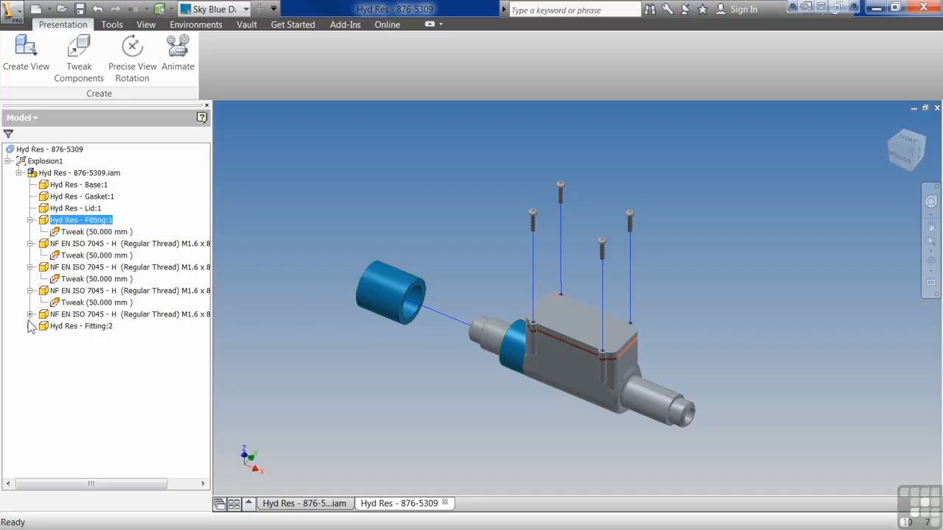
pyautogui.click(29, 315)
pyautogui.click(29, 338)
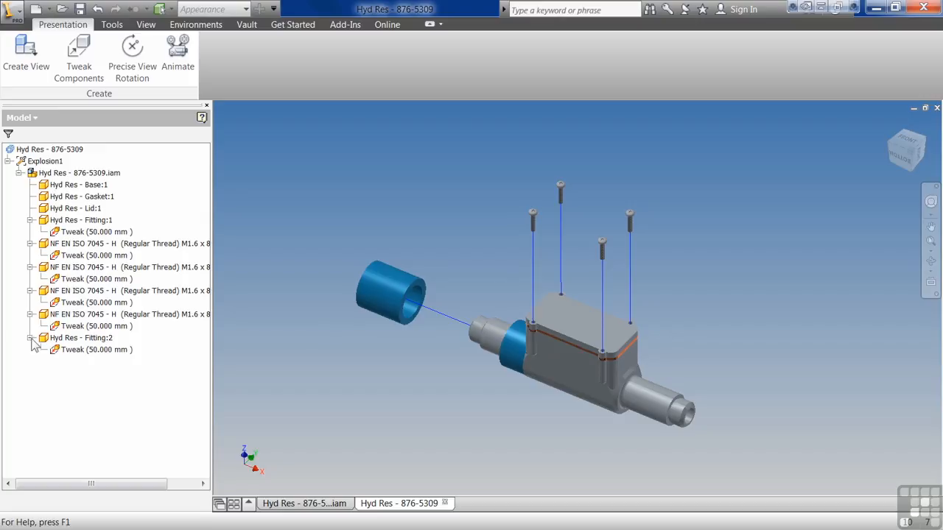
# Step: Set the tweak distance of Hyd Res - Fitting:1 to -50 mm and leave no component selected
pyautogui.click(123, 232)
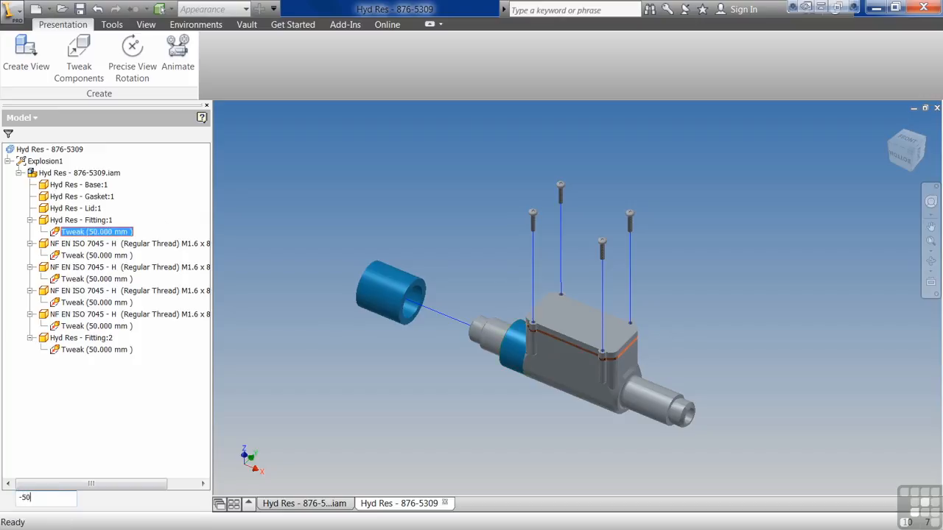
pyautogui.write('-50')
pyautogui.press('Return')
pyautogui.moveTo(492, 425); pyautogui.dragTo(461, 411, button='middle')
pyautogui.click(462, 410)
pyautogui.click(546, 302)
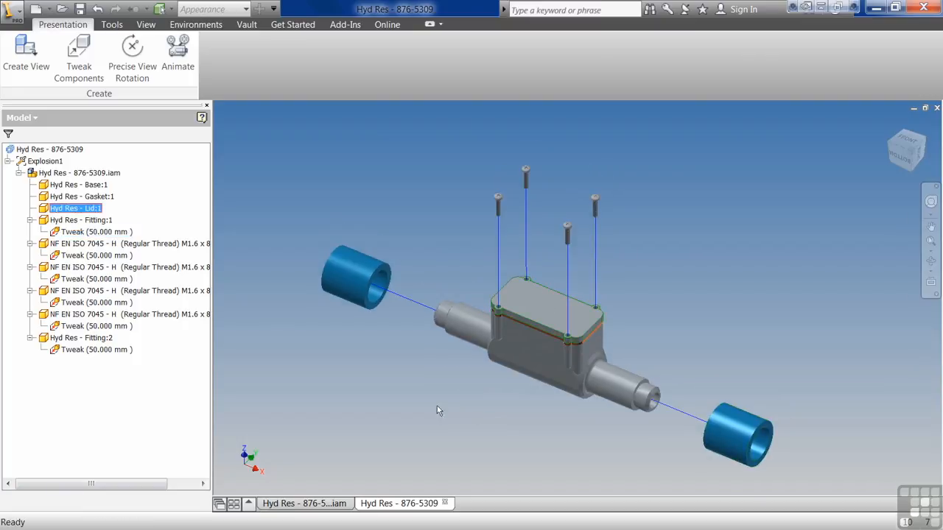
pyautogui.click(336, 431)
# Step: Tweak the lid and gasket together 20 mm along Z, using the lid's upper face as the direction
pyautogui.click(79, 59)
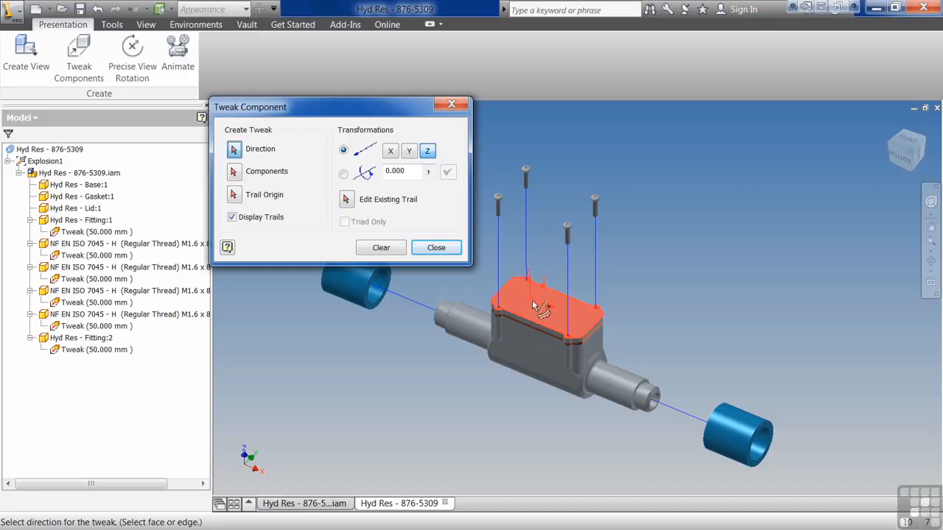
pyautogui.moveTo(532, 302)
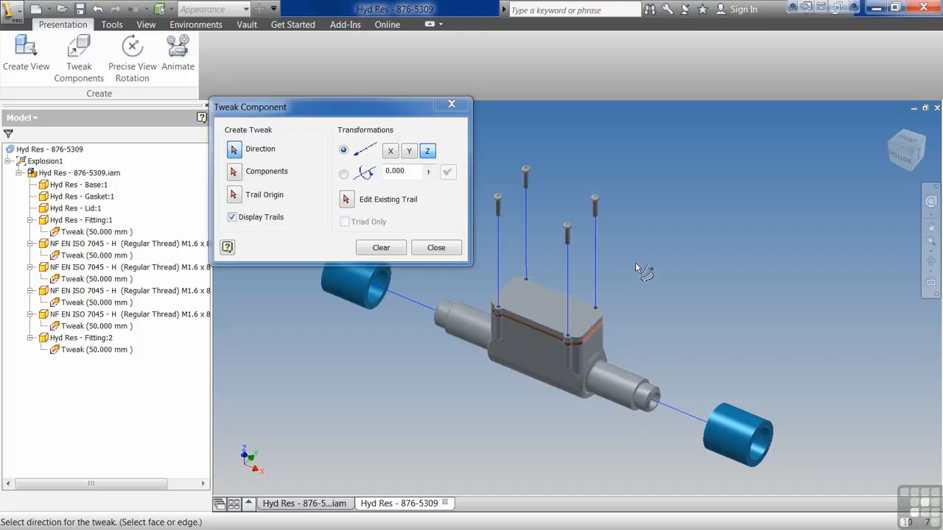
pyautogui.click(545, 303)
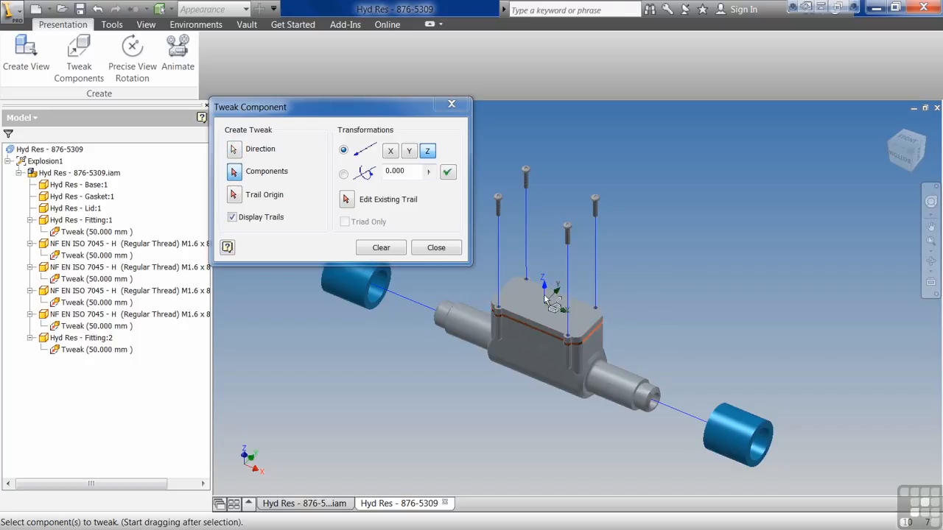
pyautogui.click(236, 174)
pyautogui.click(87, 209)
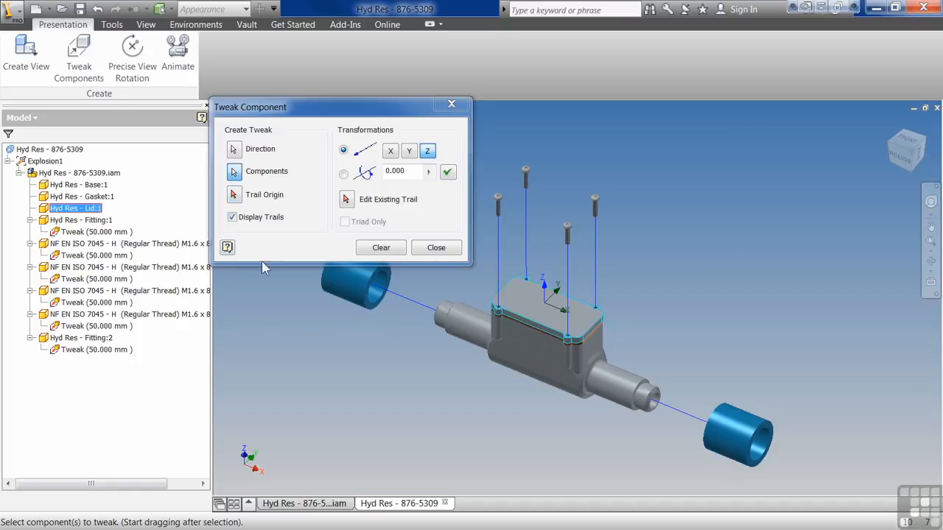
pyautogui.click(527, 327)
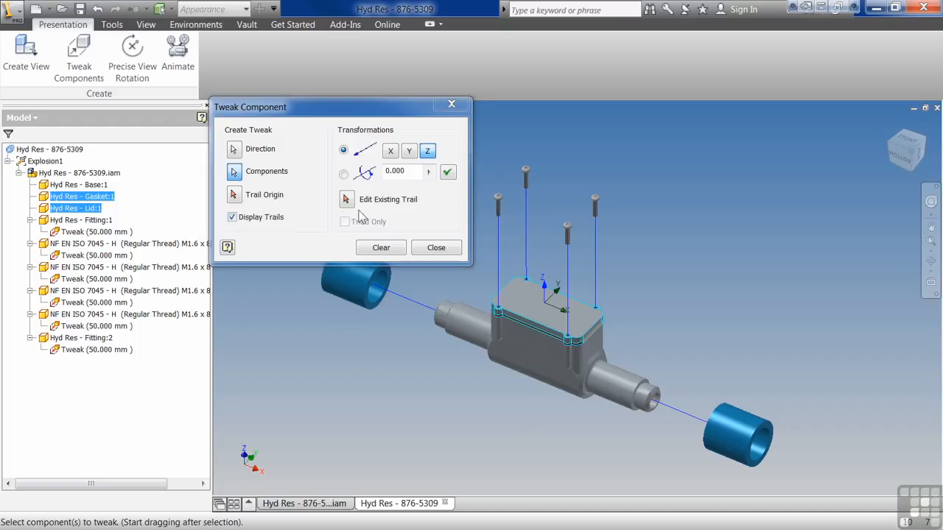
pyautogui.moveTo(723, 319); pyautogui.dragTo(727, 266)
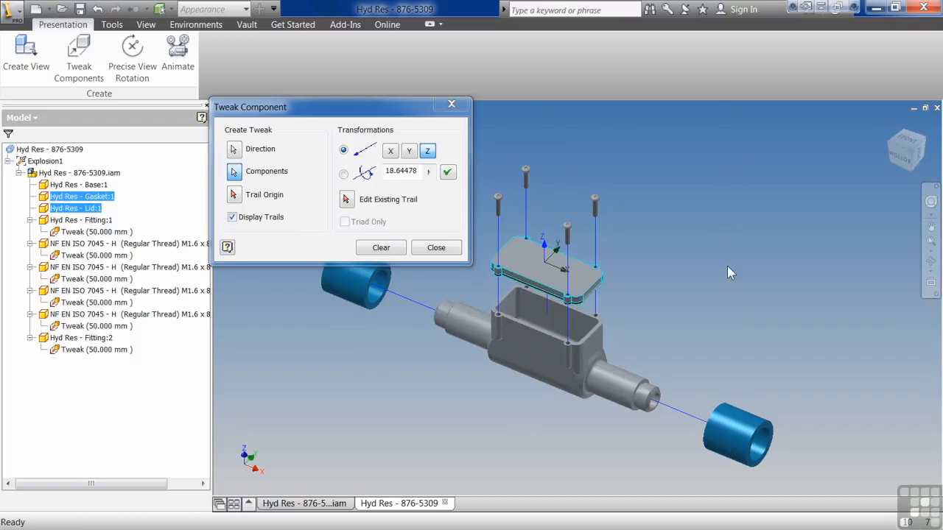
pyautogui.doubleClick(387, 171)
pyautogui.write('20')
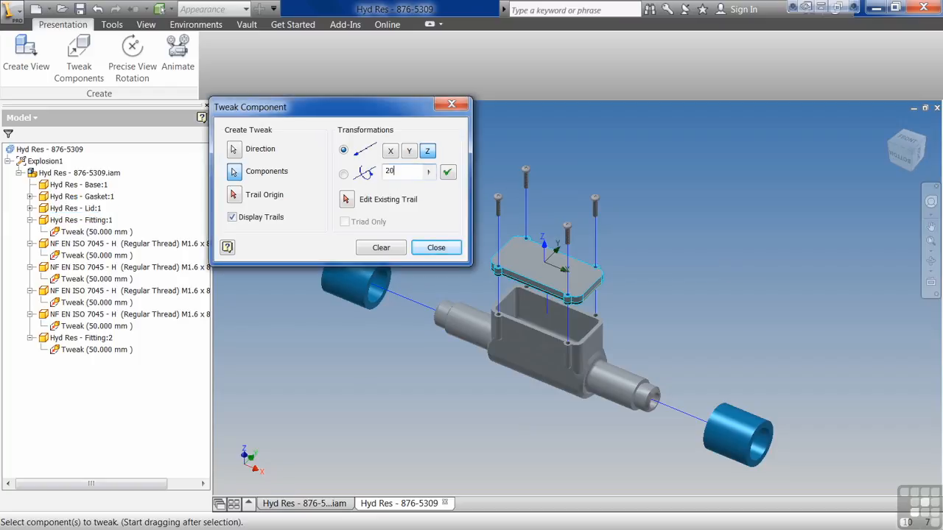
pyautogui.click(447, 172)
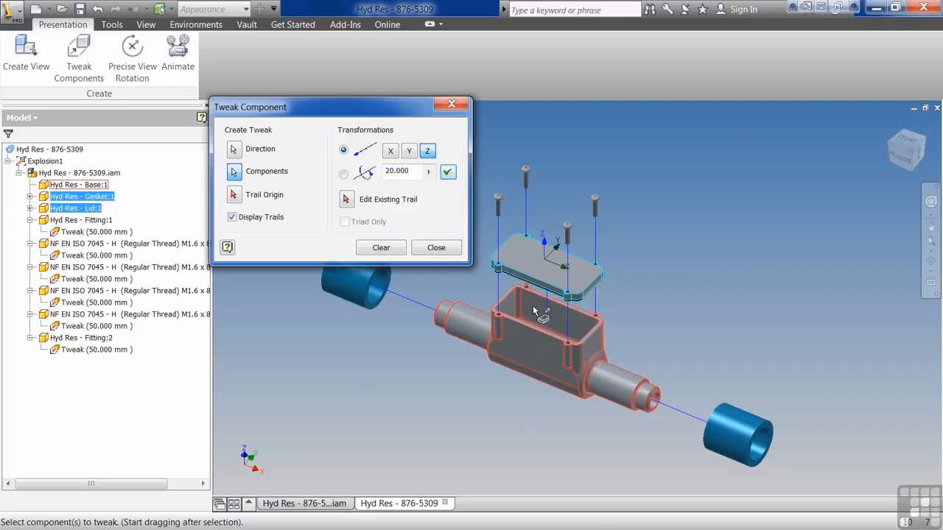
pyautogui.click(387, 252)
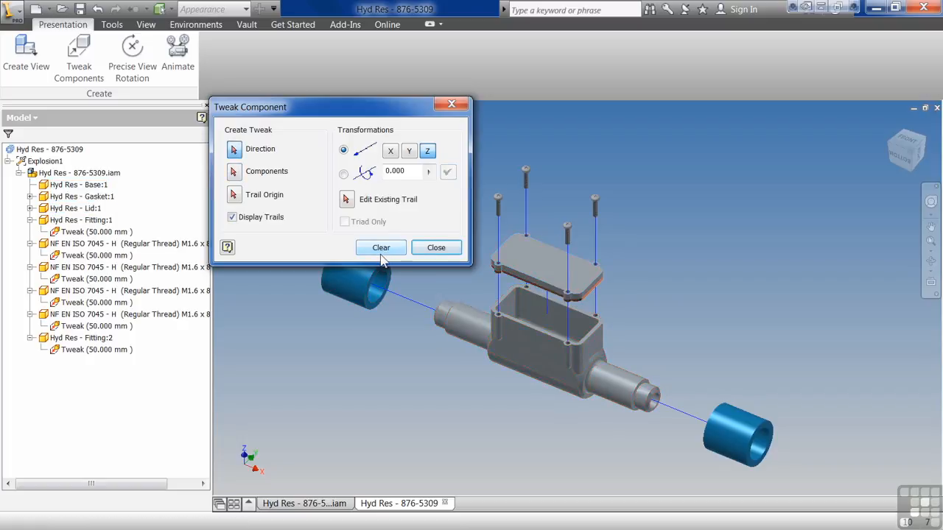
# Step: Tweak Hyd Res - Lid:1 alone a further 15 mm along Z, away from the gasket
pyautogui.click(542, 260)
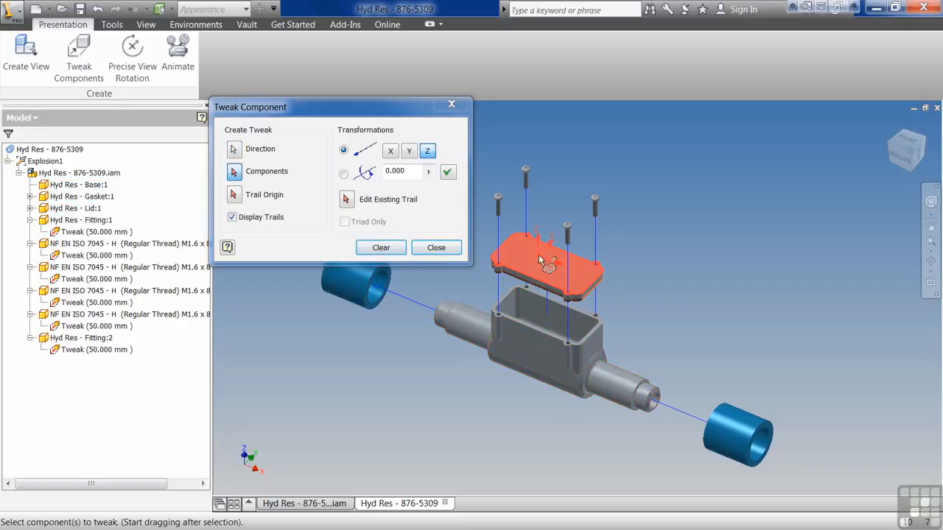
pyautogui.click(75, 209)
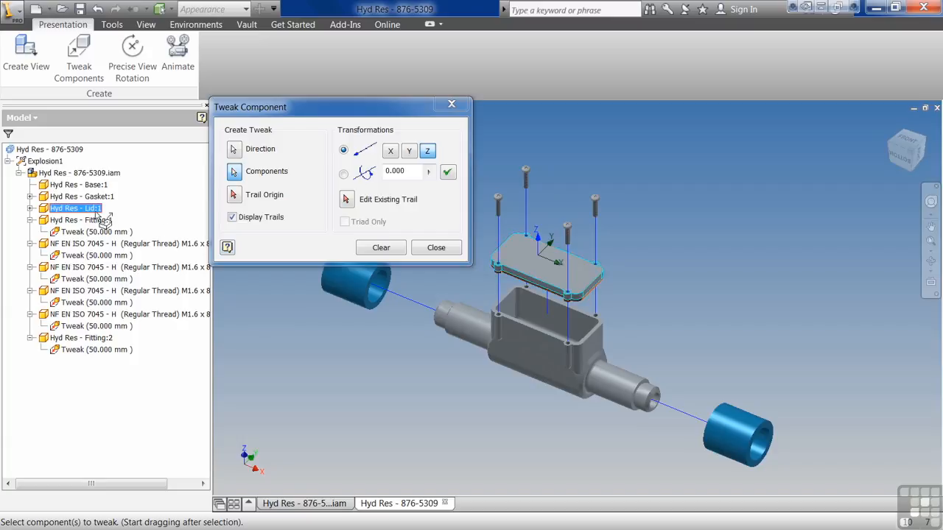
pyautogui.moveTo(753, 297); pyautogui.dragTo(756, 259)
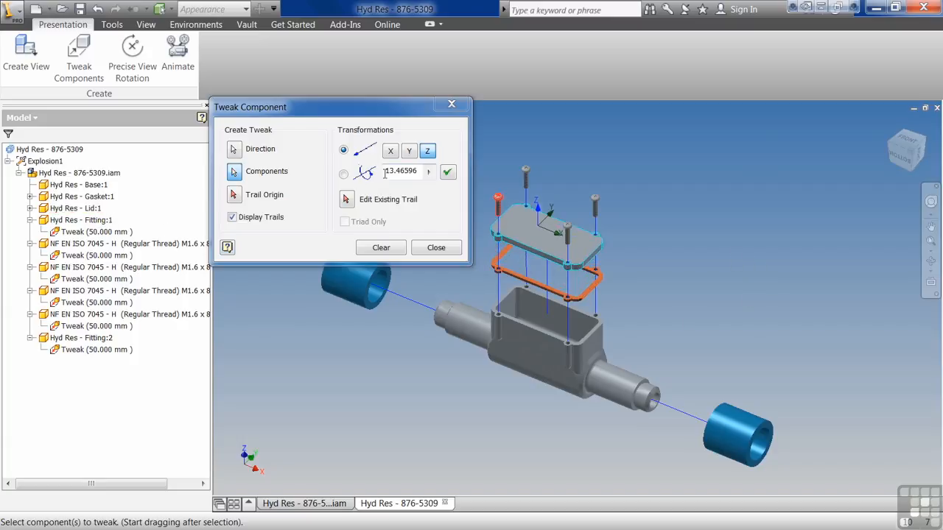
pyautogui.moveTo(393, 171); pyautogui.dragTo(447, 177)
pyautogui.press('BackSpace')
pyautogui.press('BackSpace')
pyautogui.write('5')
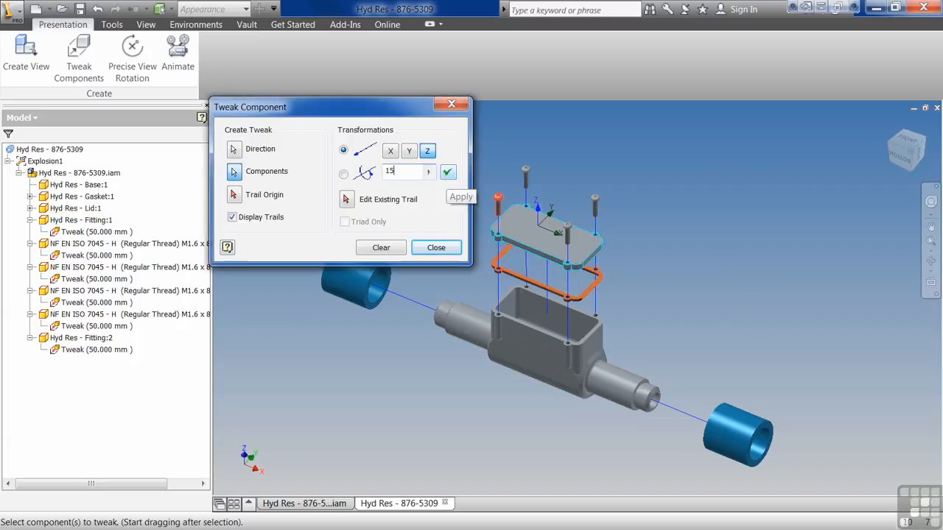
pyautogui.click(446, 174)
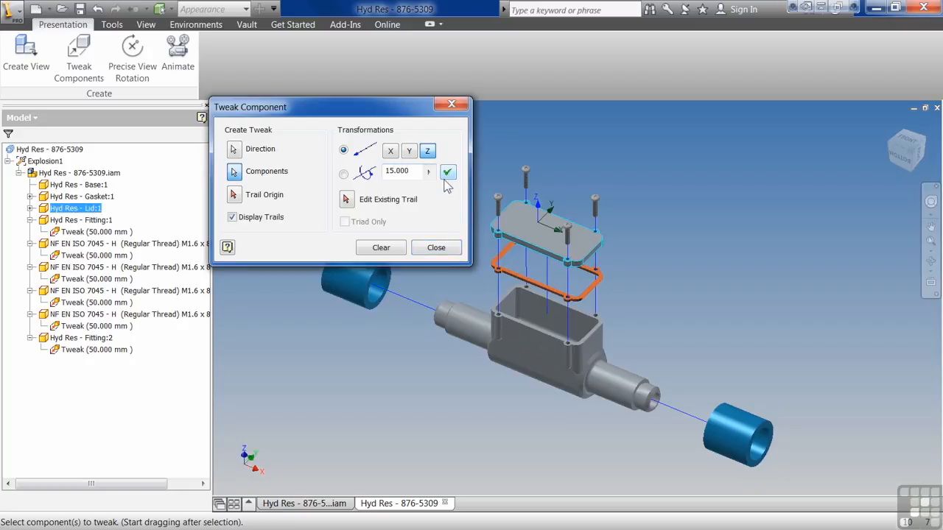
pyautogui.click(397, 253)
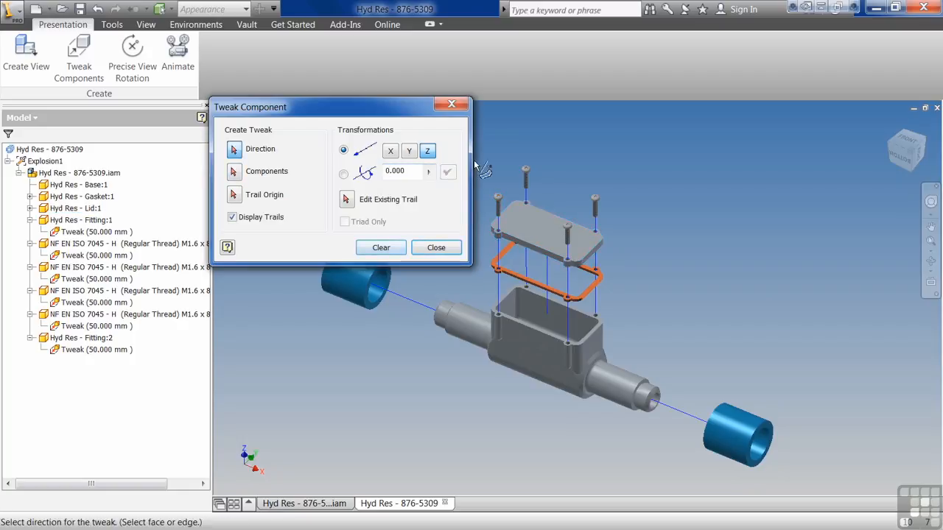
# Step: Add a 900-degree rotation tweak about Z to the leftmost lid screw
pyautogui.moveTo(479, 169); pyautogui.dragTo(549, 184, button='middle')
pyautogui.scroll(3, 596, 202)
pyautogui.moveTo(677, 221); pyautogui.dragTo(641, 218, button='middle')
pyautogui.scroll(1, 637, 214)
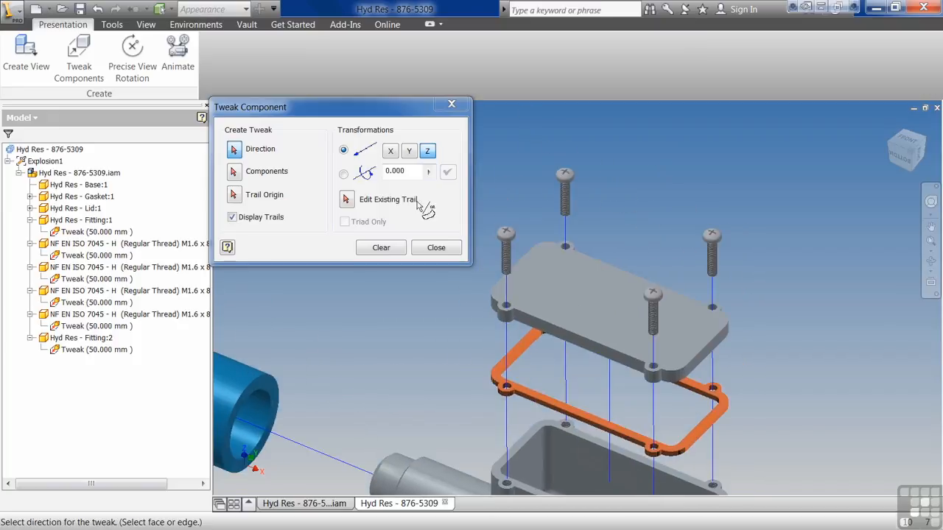
pyautogui.click(507, 252)
pyautogui.click(360, 177)
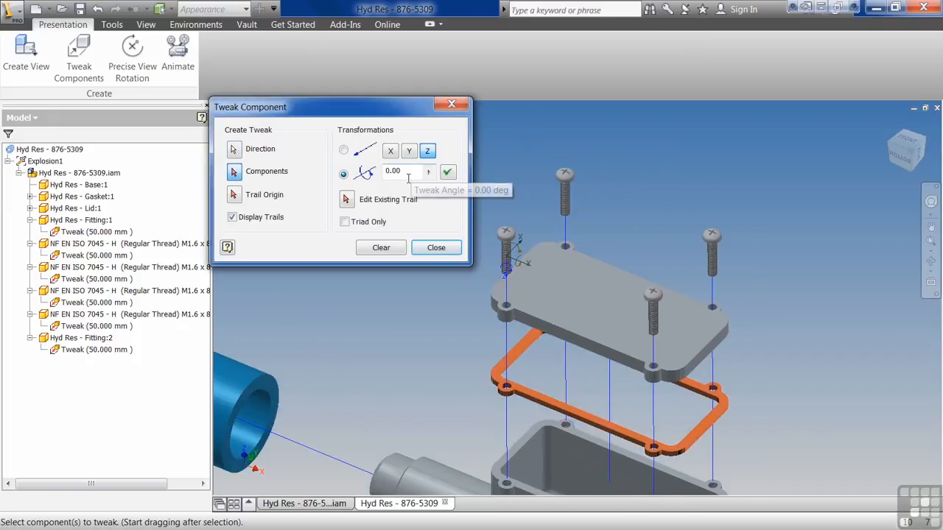
pyautogui.write('9')
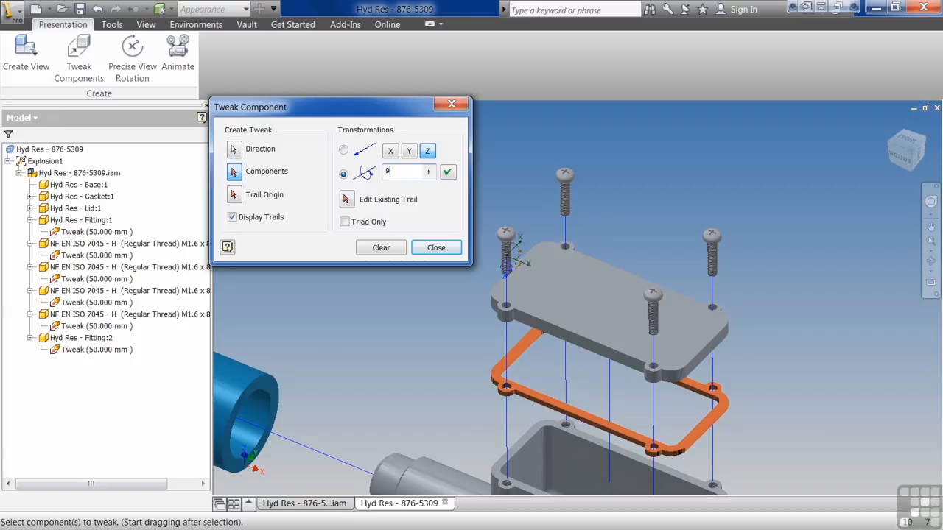
pyautogui.write('00')
pyautogui.click(447, 172)
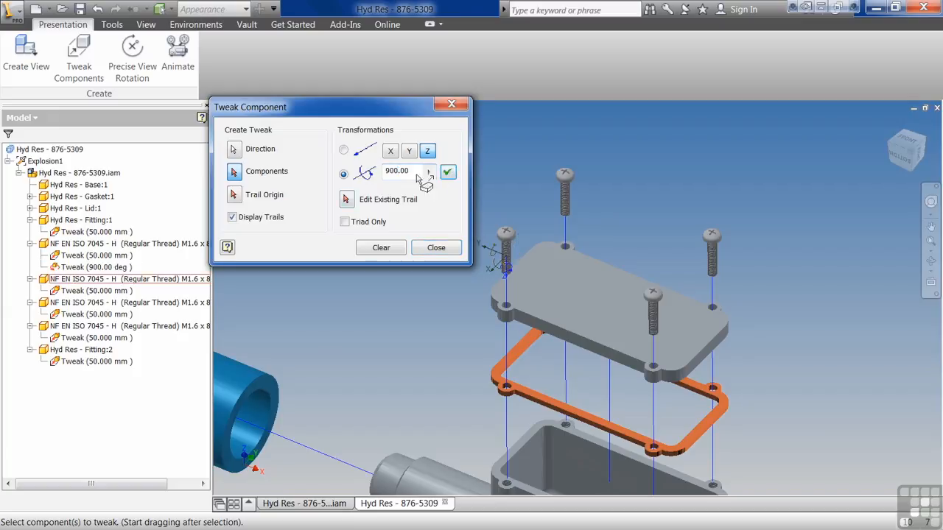
# Step: Add a 900-degree rotation tweak about Z to the rear lid screw, using its shank as the direction
pyautogui.click(234, 150)
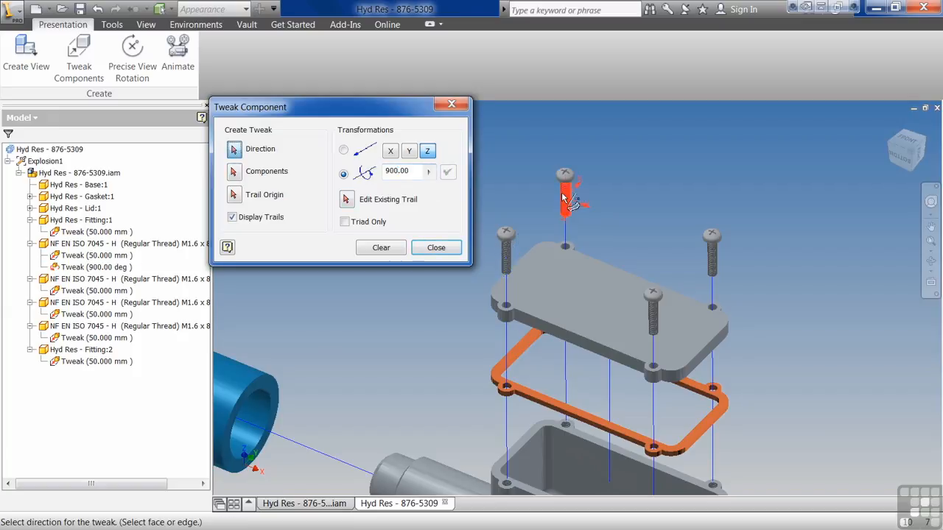
pyautogui.click(567, 203)
pyautogui.click(567, 193)
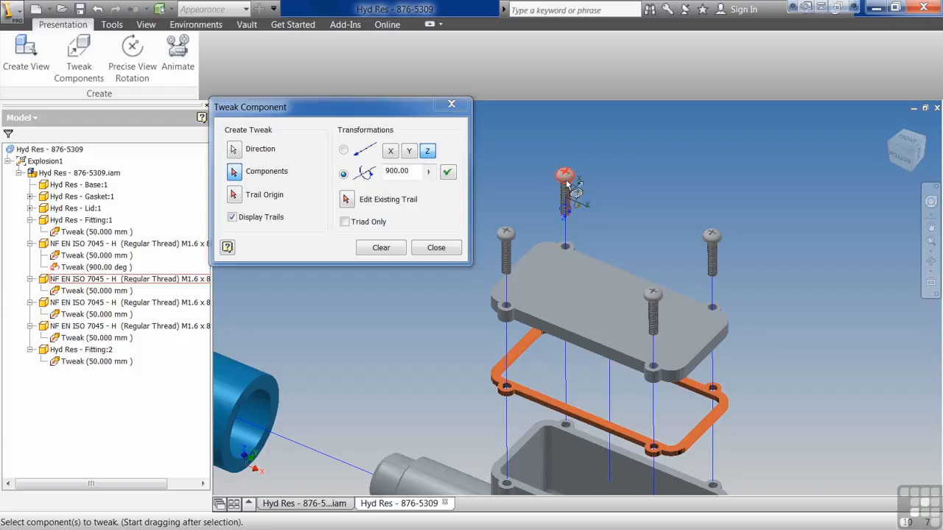
pyautogui.click(448, 172)
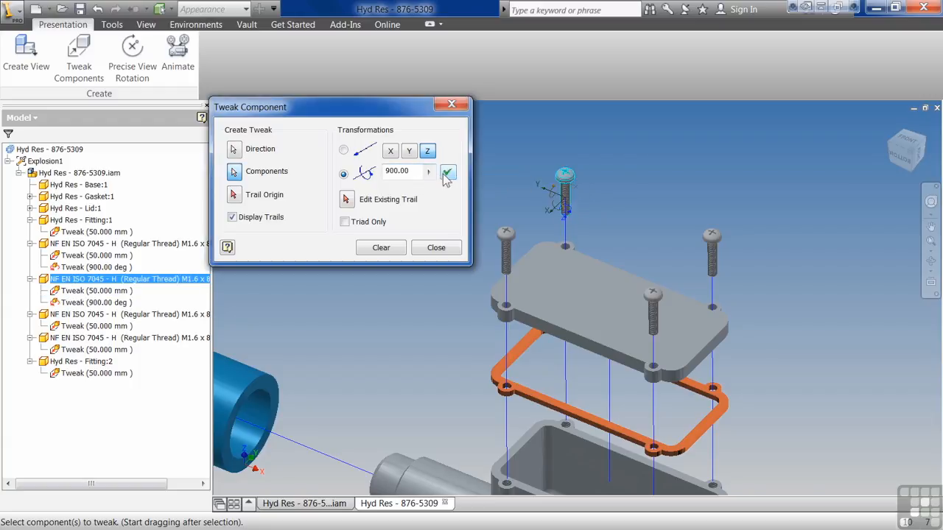
pyautogui.click(391, 248)
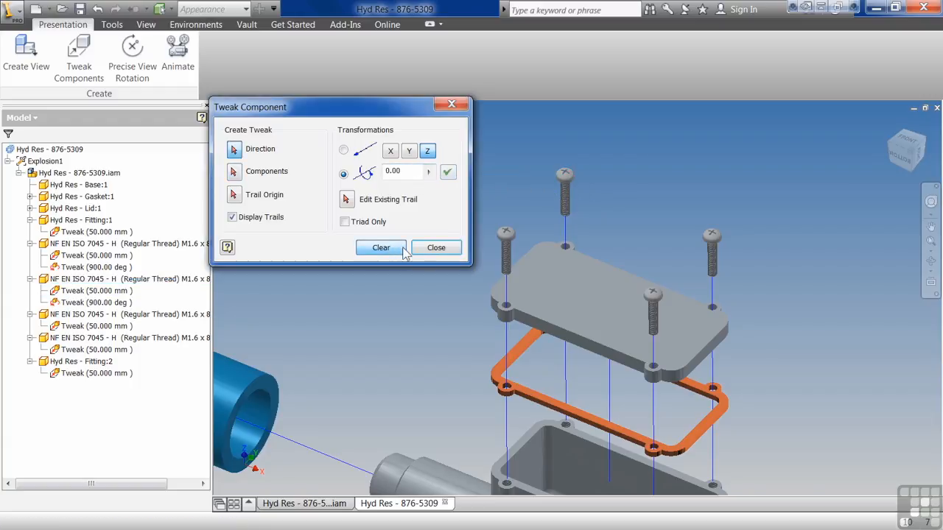
# Step: Add a 900-degree rotation tweak about Z to the rightmost lid screw, taking the direction from the screw itself
pyautogui.click(707, 259)
pyautogui.click(716, 238)
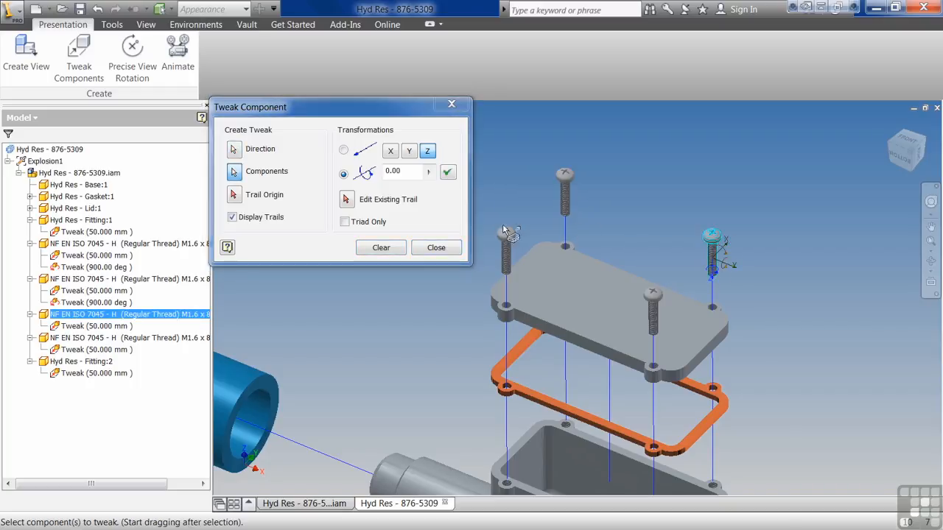
pyautogui.click(401, 171)
pyautogui.write('900')
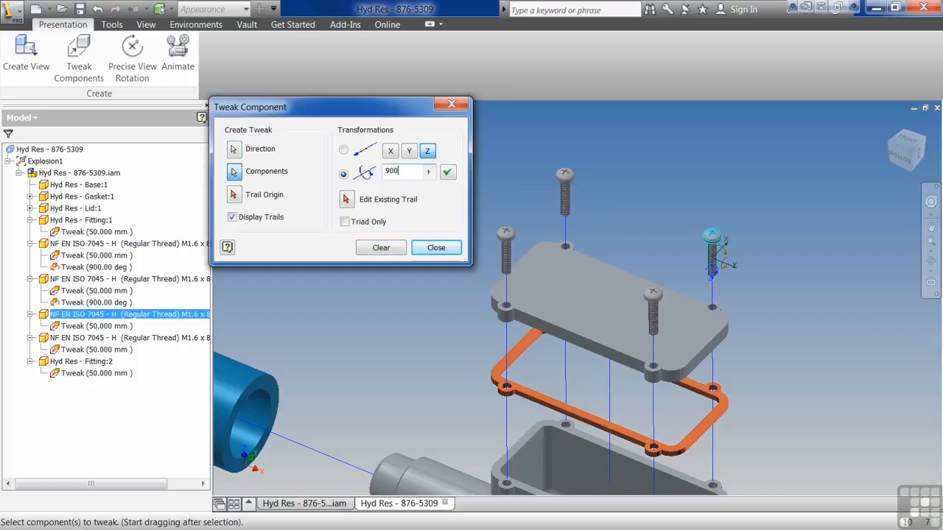
pyautogui.click(447, 172)
pyautogui.click(380, 249)
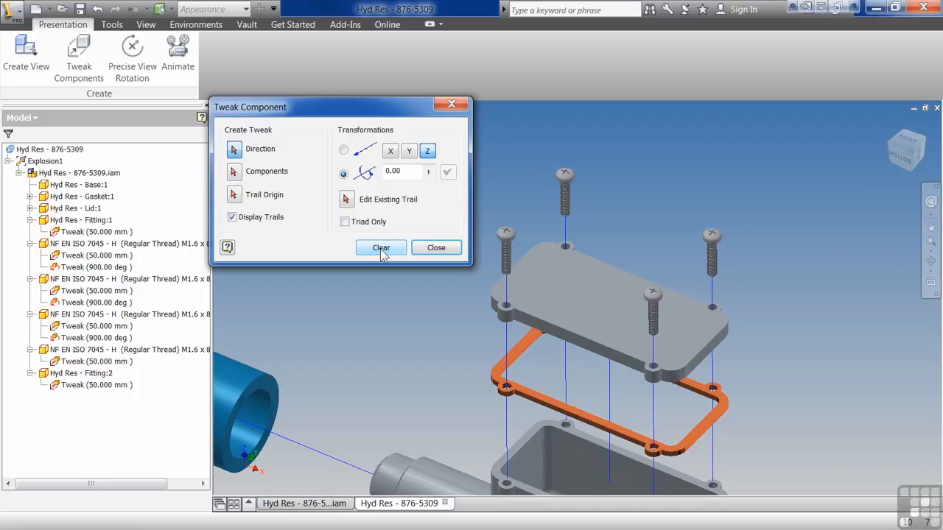
# Step: Rotate the front lid screw 900 degrees about Z with a tweak and finish tweaking components
pyautogui.click(658, 317)
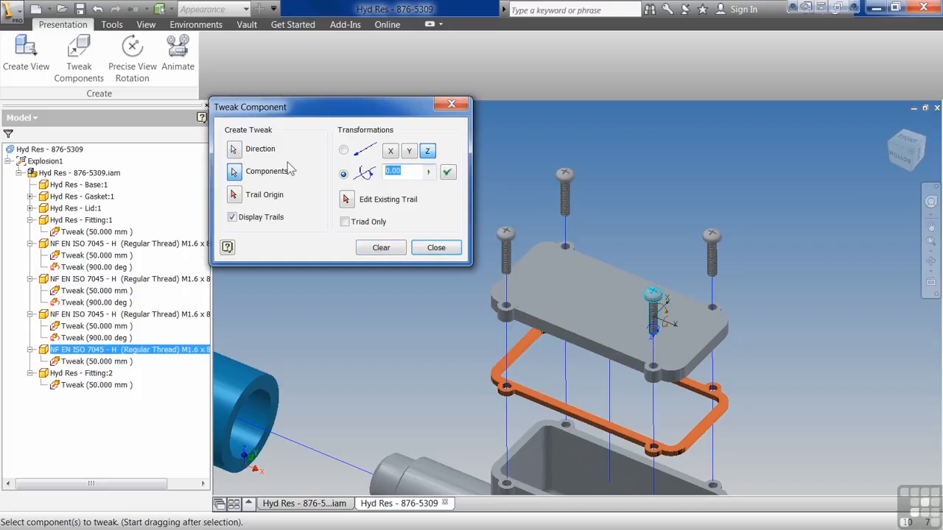
pyautogui.write('900')
pyautogui.click(447, 172)
pyautogui.click(381, 248)
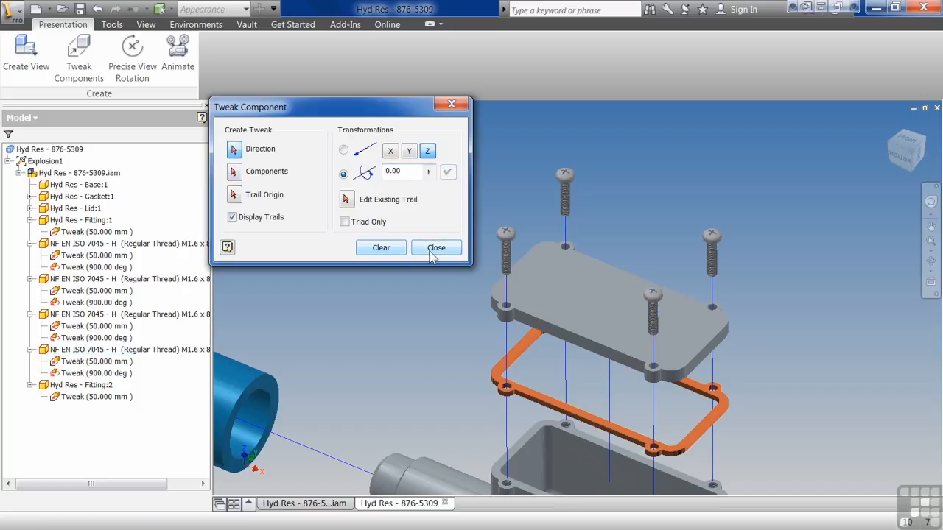
pyautogui.click(436, 249)
# Step: Examine the whole exploded assembly, including the screws' rotation tweaks and the trails of the lid, gasket and fittings
pyautogui.click(96, 267)
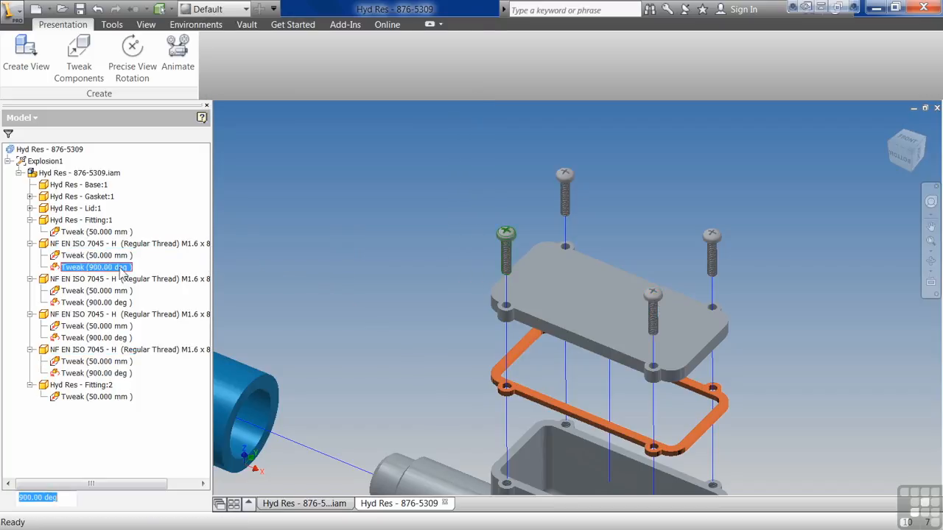
pyautogui.click(417, 199)
pyautogui.scroll(3, 414, 199)
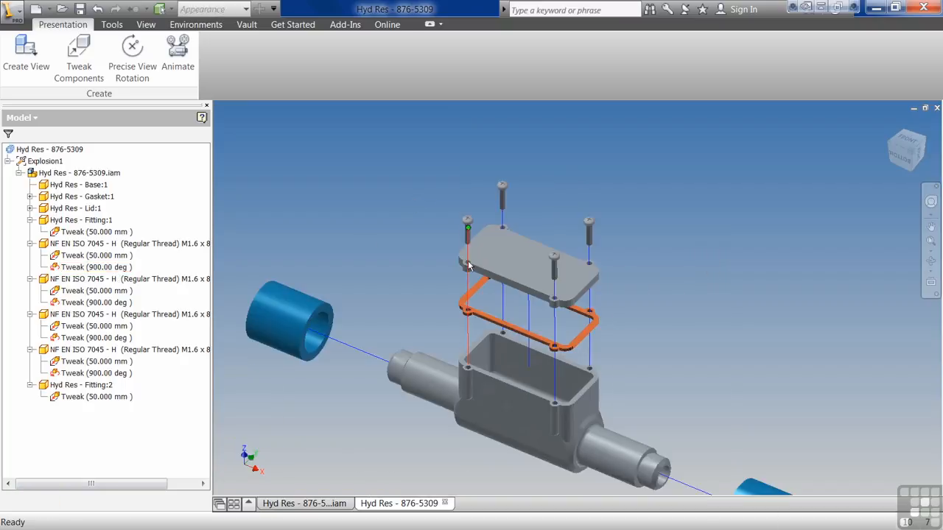
pyautogui.moveTo(492, 288); pyautogui.dragTo(459, 248, button='middle')
pyautogui.scroll(3, 458, 247)
pyautogui.moveTo(351, 256); pyautogui.dragTo(392, 282, button='middle')
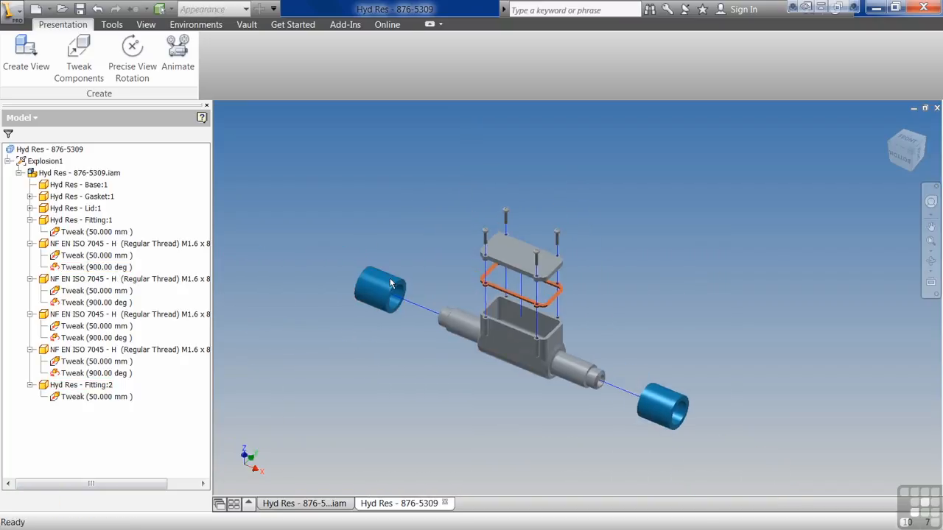
pyautogui.moveTo(470, 319); pyautogui.dragTo(464, 306, button='middle')
pyautogui.scroll(-4, 473, 358)
pyautogui.moveTo(475, 358); pyautogui.dragTo(468, 392, button='middle')
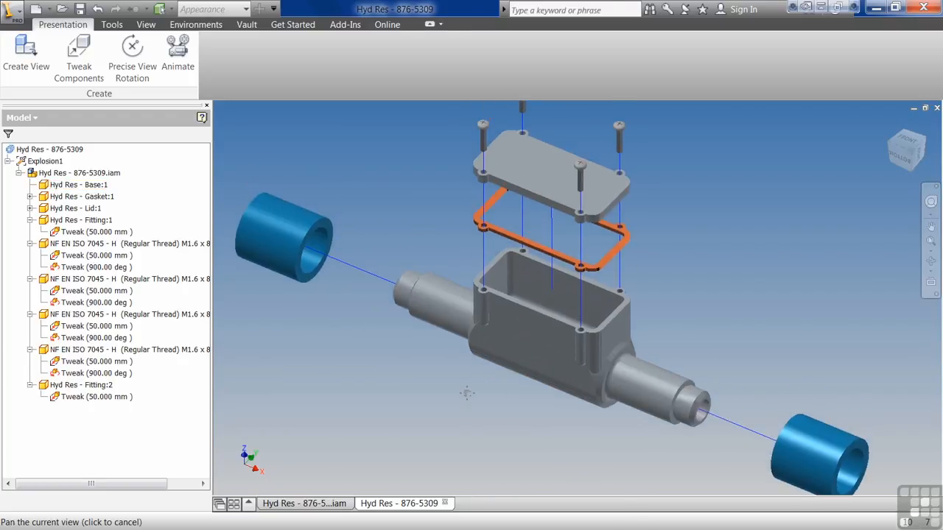
pyautogui.scroll(3, 468, 391)
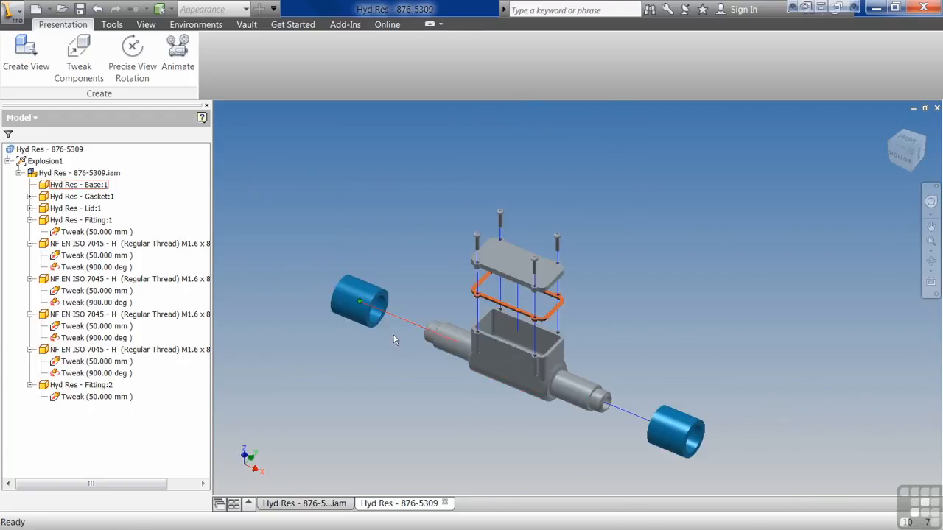
# Step: Create a Standard.idw drawing and start a base view of Explosion1 in the Saved Camera orientation
pyautogui.click(35, 10)
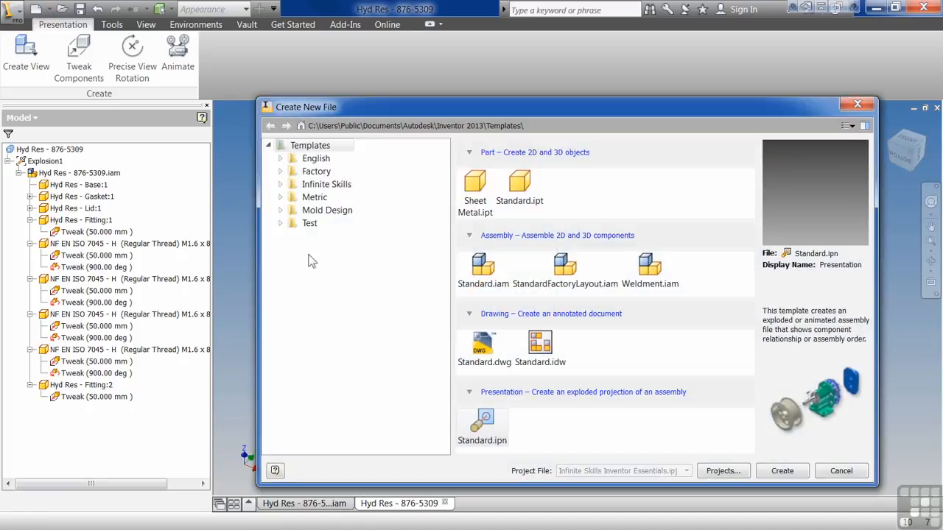
pyautogui.doubleClick(540, 352)
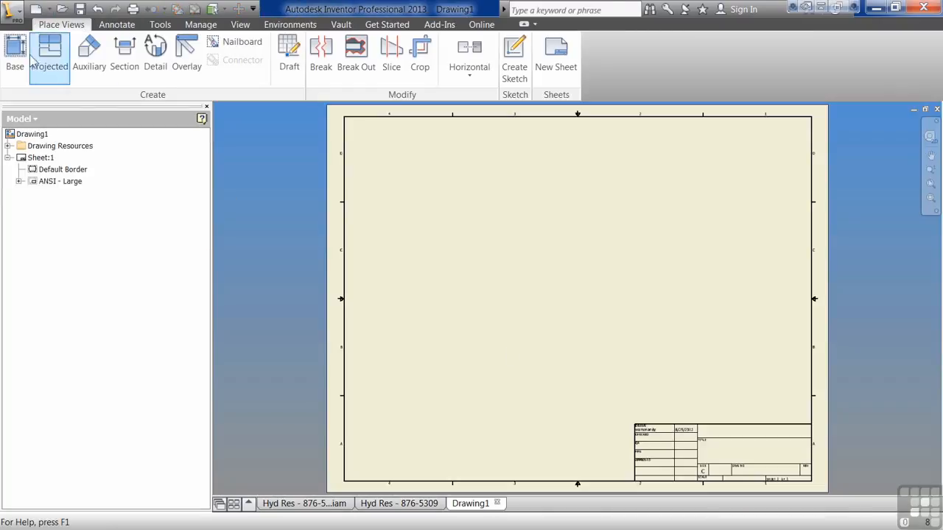
pyautogui.click(14, 53)
pyautogui.click(461, 256)
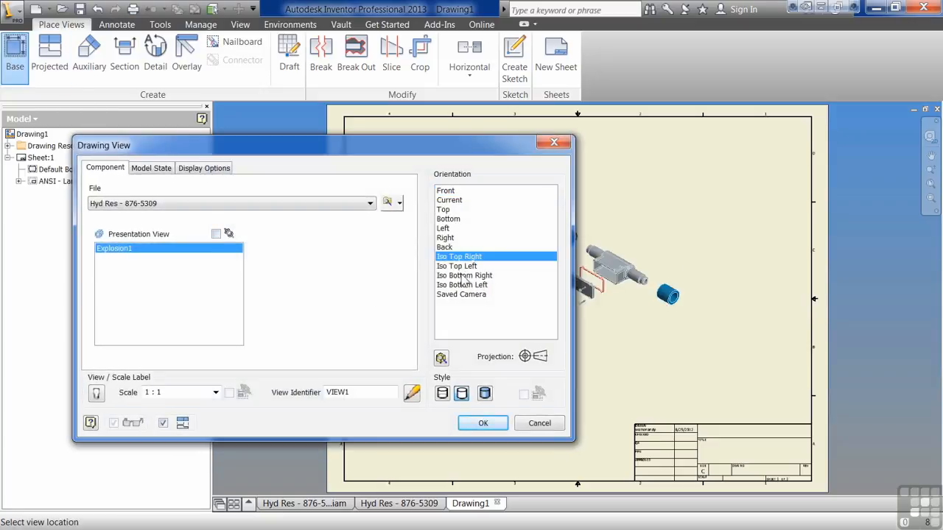
pyautogui.click(463, 276)
pyautogui.click(461, 285)
pyautogui.click(461, 295)
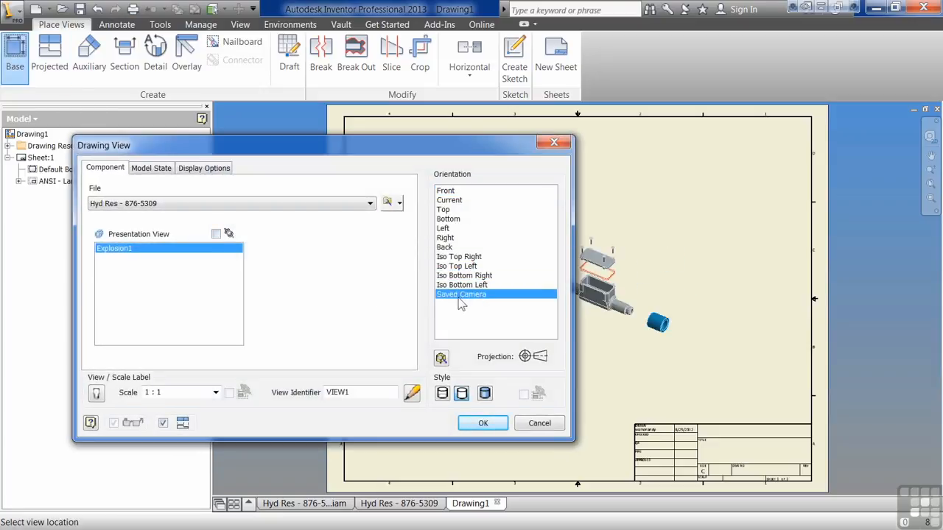
# Step: Place the exploded view at 2:1 scale near the sheet's upper middle, saving the presentation as Hyd Res - 876-5309.ipn in the Chapter 1 folder
pyautogui.moveTo(674, 302); pyautogui.dragTo(815, 280, button='middle')
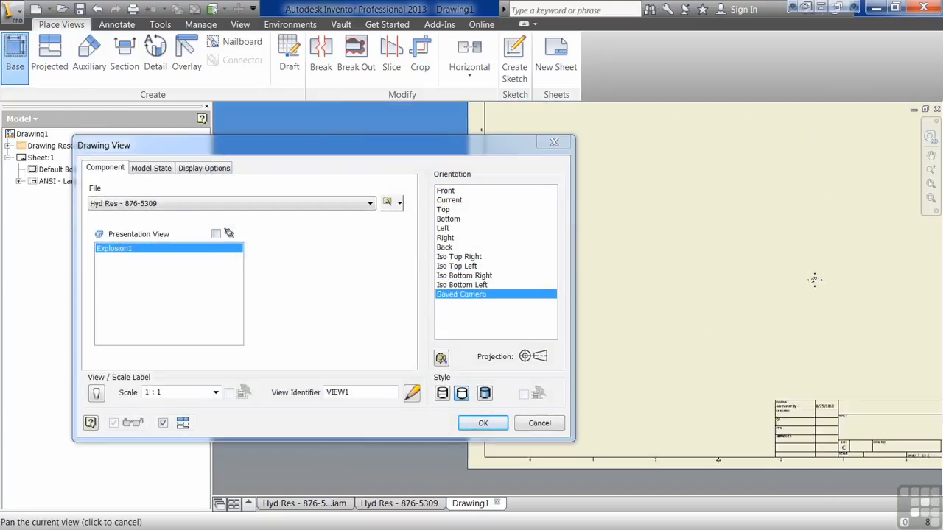
pyautogui.click(215, 392)
pyautogui.click(155, 434)
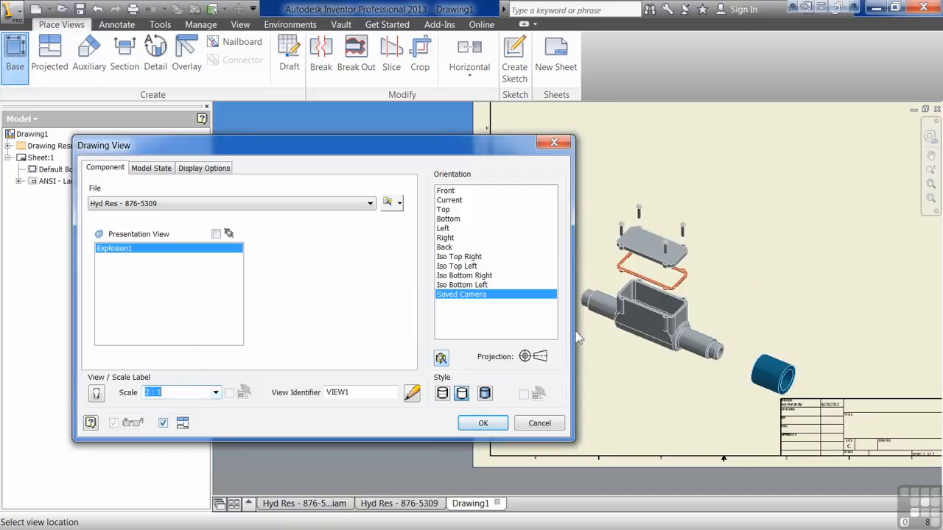
pyautogui.click(707, 228)
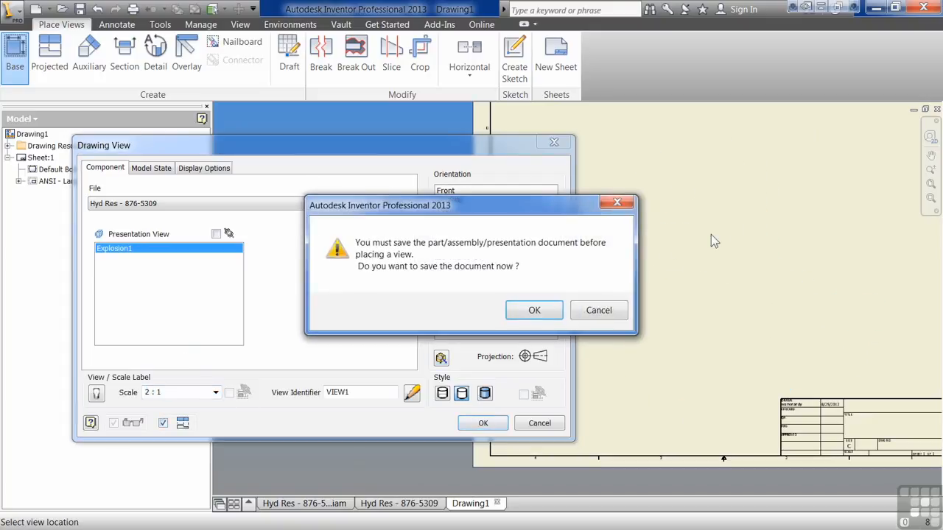
pyautogui.click(532, 310)
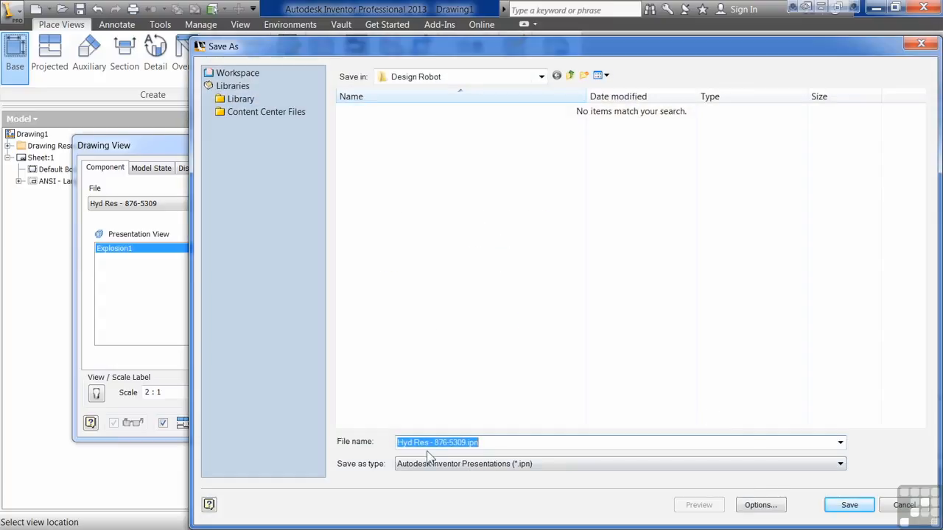
pyautogui.click(569, 75)
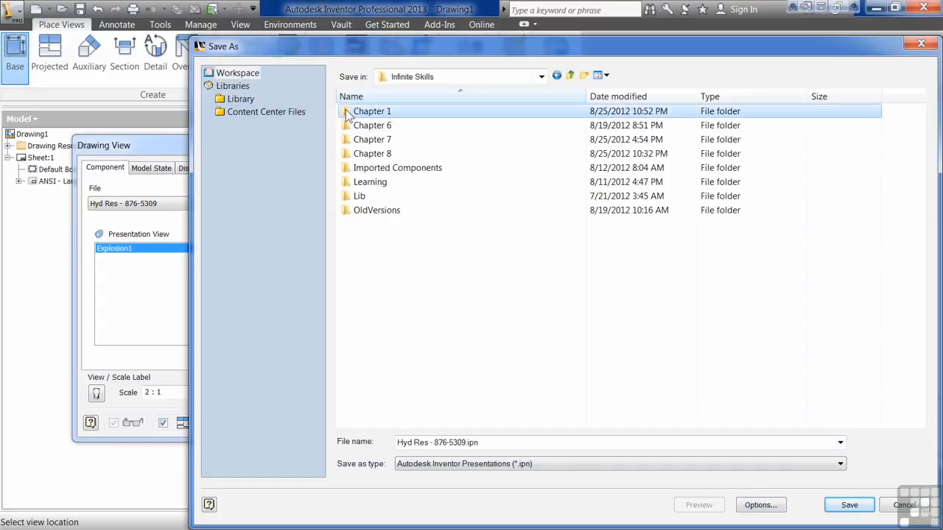
pyautogui.doubleClick(352, 112)
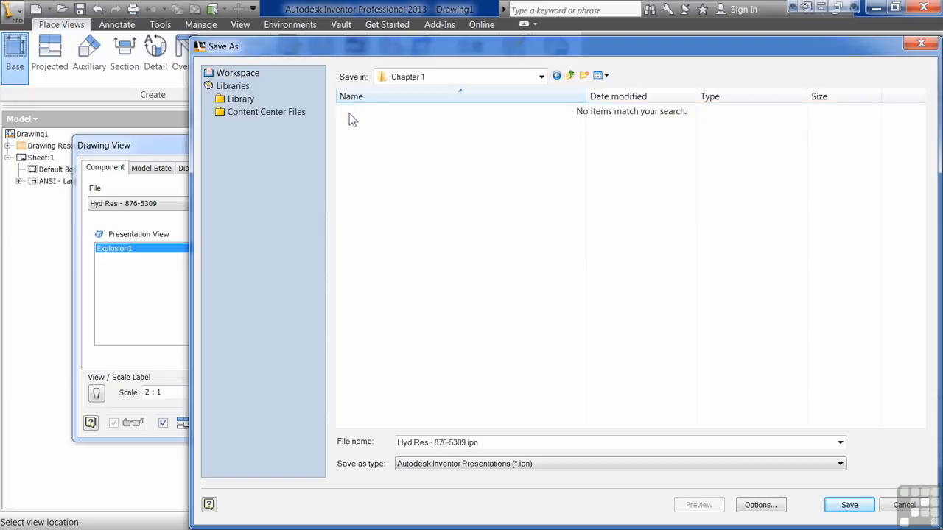
pyautogui.click(836, 504)
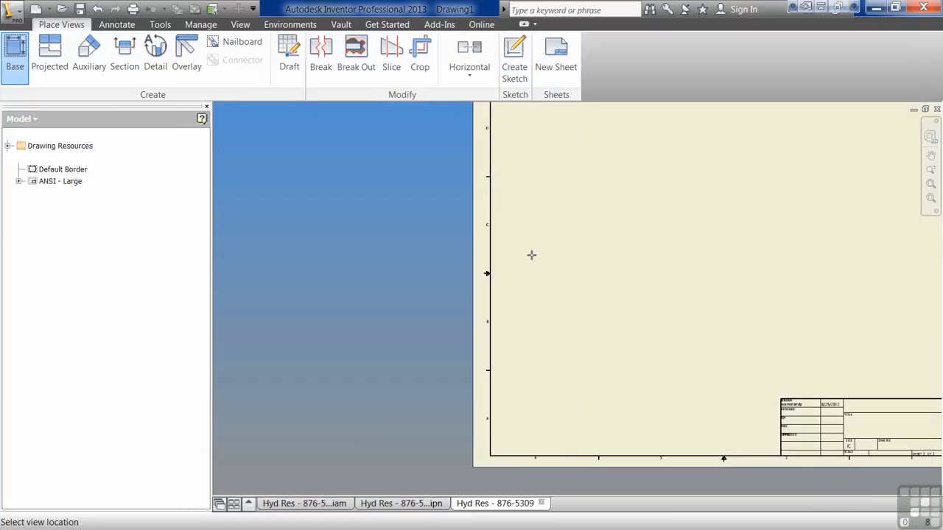
pyautogui.moveTo(680, 292); pyautogui.dragTo(467, 343, button='middle')
pyautogui.press('Escape')
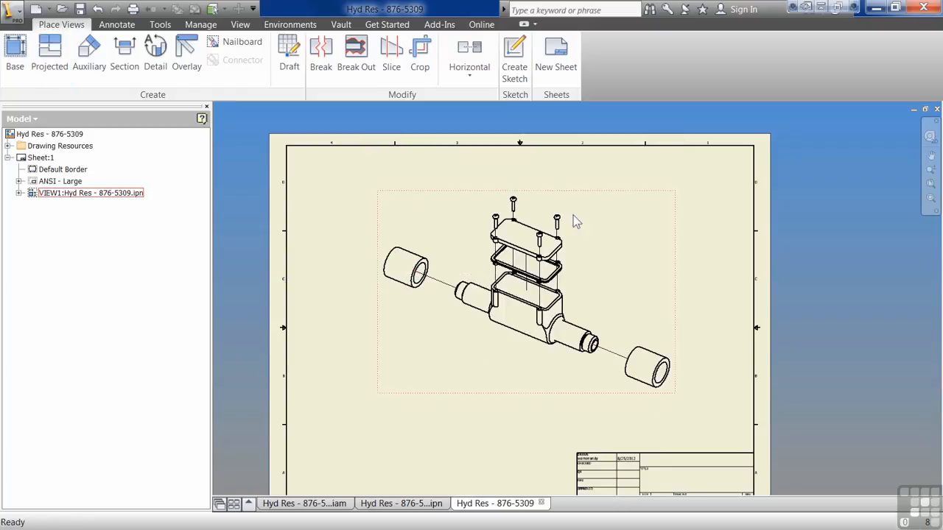
# Step: Insert a structured first-level parts list, enabling the assembly's BOM view, in the upper-right corner of the sheet border
pyautogui.click(116, 25)
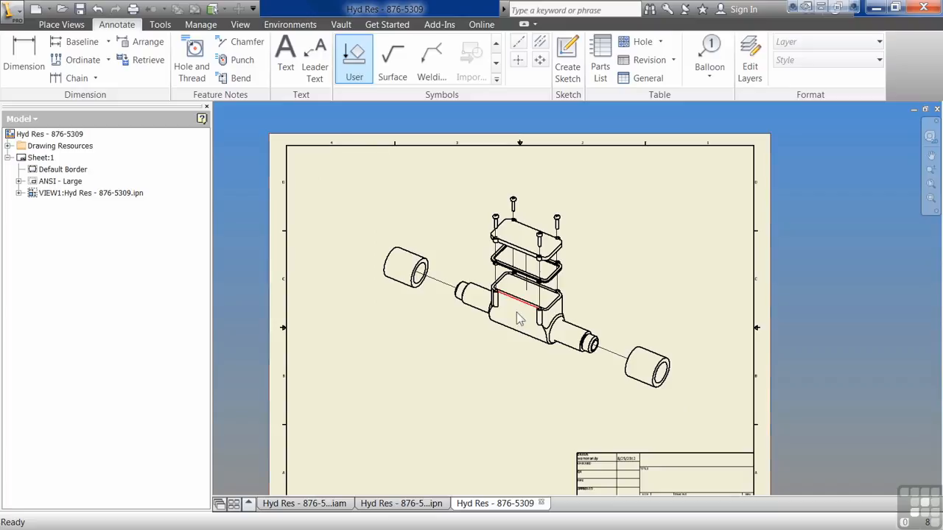
pyautogui.click(600, 59)
pyautogui.click(735, 208)
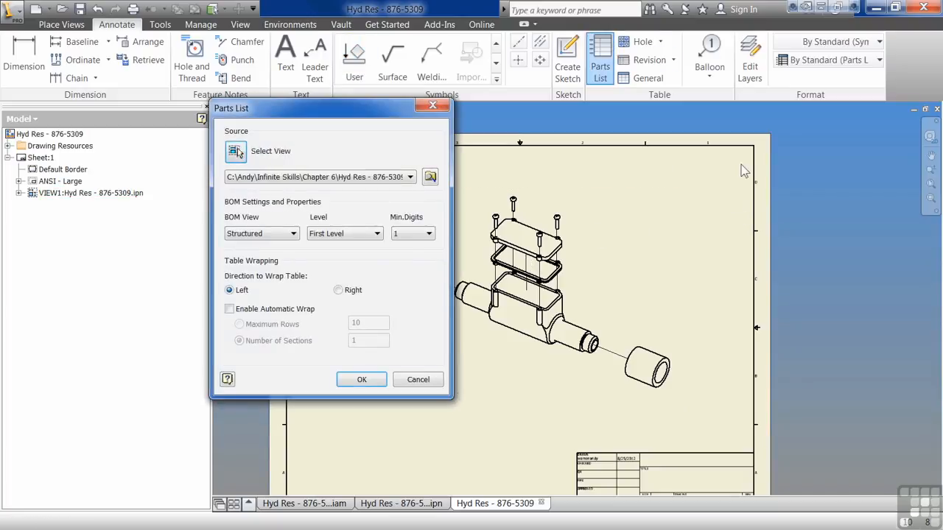
pyautogui.click(363, 379)
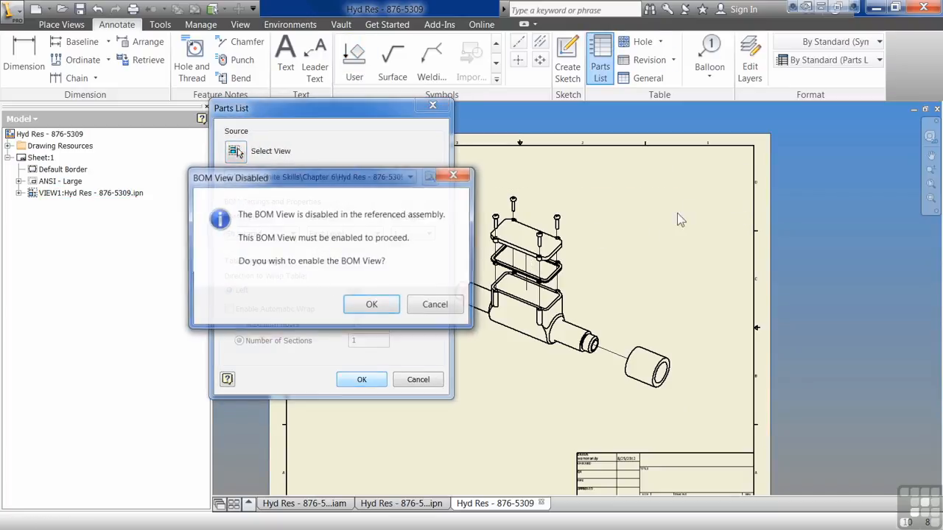
pyautogui.click(372, 305)
pyautogui.click(751, 147)
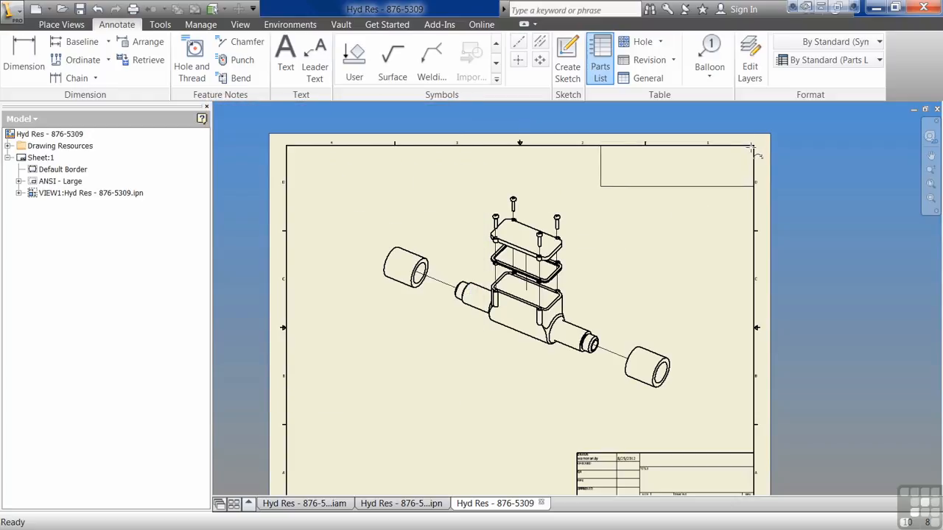
pyautogui.scroll(3, 667, 240)
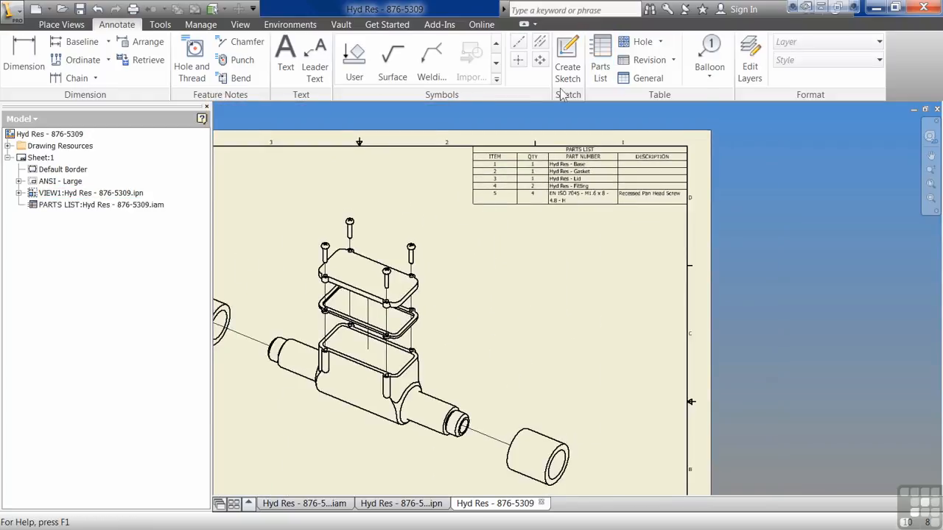
# Step: Auto-balloon all components of the exploded view with the balloons placed around it at 0.180 in offset spacing, ignoring multiple instances
pyautogui.click(709, 77)
pyautogui.click(717, 132)
pyautogui.click(444, 399)
pyautogui.scroll(-2, 823, 262)
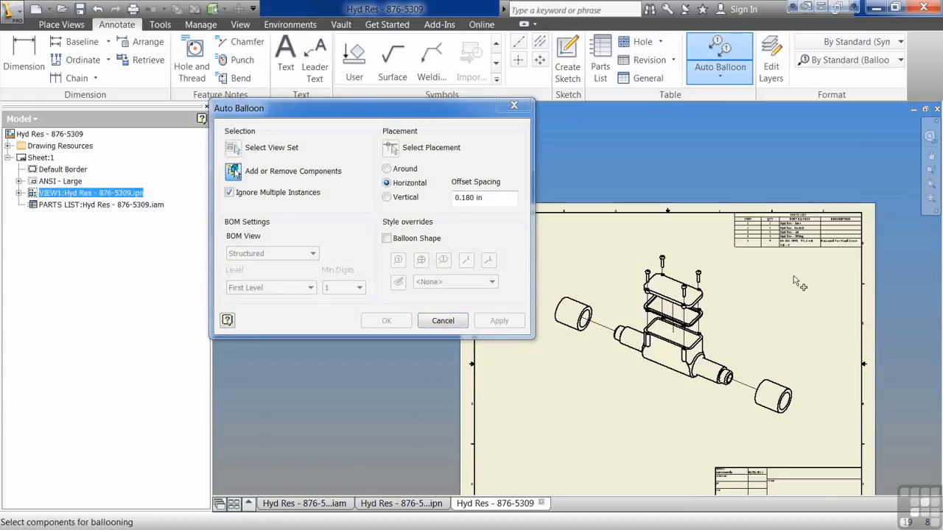
pyautogui.moveTo(823, 261); pyautogui.dragTo(562, 426)
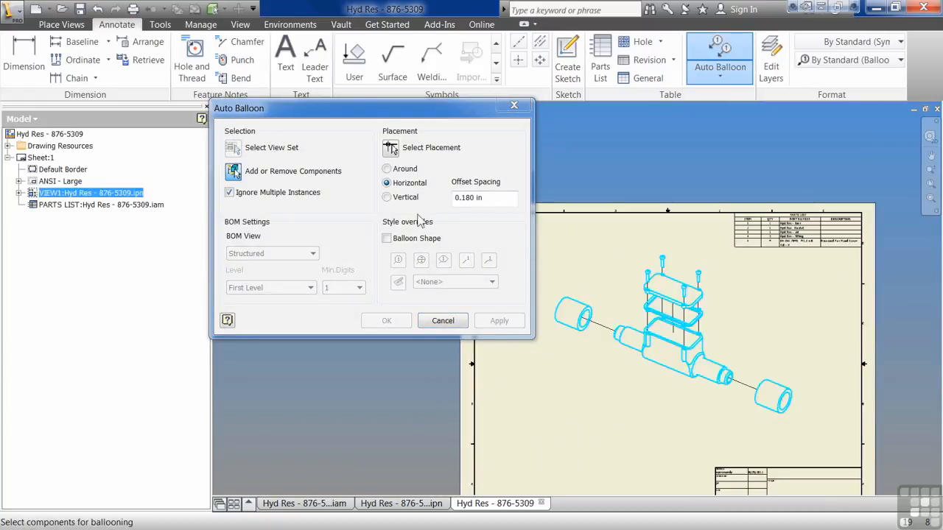
pyautogui.click(387, 171)
pyautogui.click(391, 149)
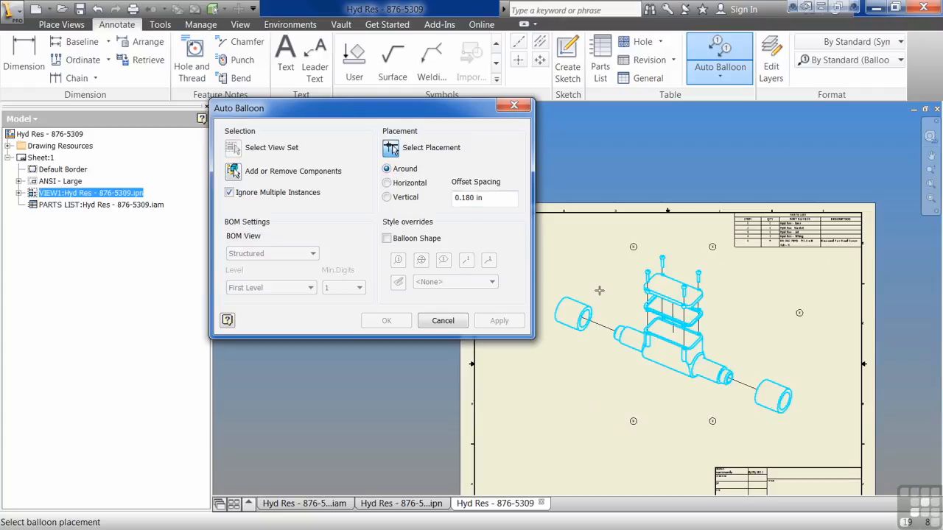
pyautogui.moveTo(711, 289); pyautogui.dragTo(743, 292, button='middle')
pyautogui.click(686, 292)
pyautogui.moveTo(686, 293); pyautogui.dragTo(534, 300, button='middle')
pyautogui.click(393, 323)
# Step: Move the lid's balloon higher up to the right of the exploded view
pyautogui.scroll(-3, 668, 374)
pyautogui.moveTo(711, 376); pyautogui.dragTo(617, 368, button='middle')
pyautogui.scroll(4, 621, 375)
pyautogui.moveTo(691, 319); pyautogui.dragTo(693, 284)
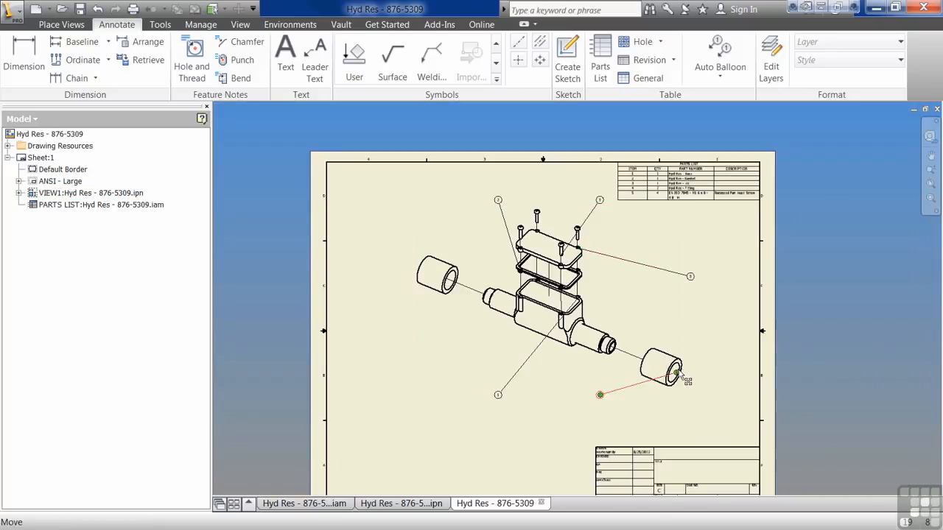
# Step: Set the exploded drawing view's style to shaded and switch back to the Hyd Res - 876-5309.ipn presentation
pyautogui.click(582, 390)
pyautogui.doubleClick(582, 391)
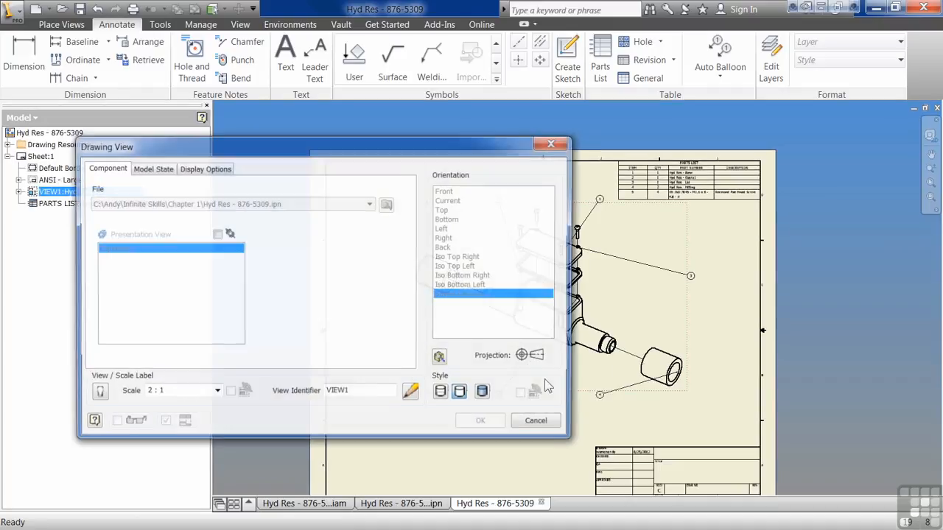
pyautogui.click(485, 394)
pyautogui.click(484, 423)
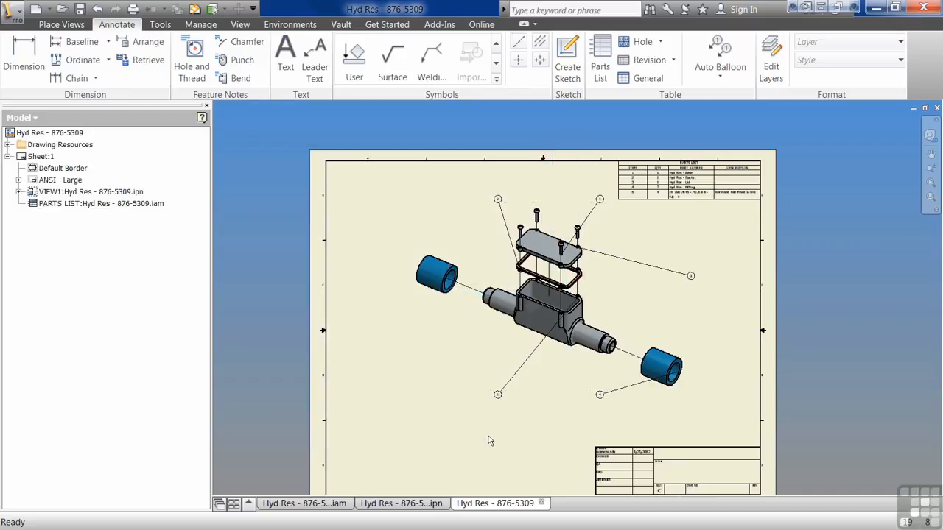
pyautogui.click(403, 504)
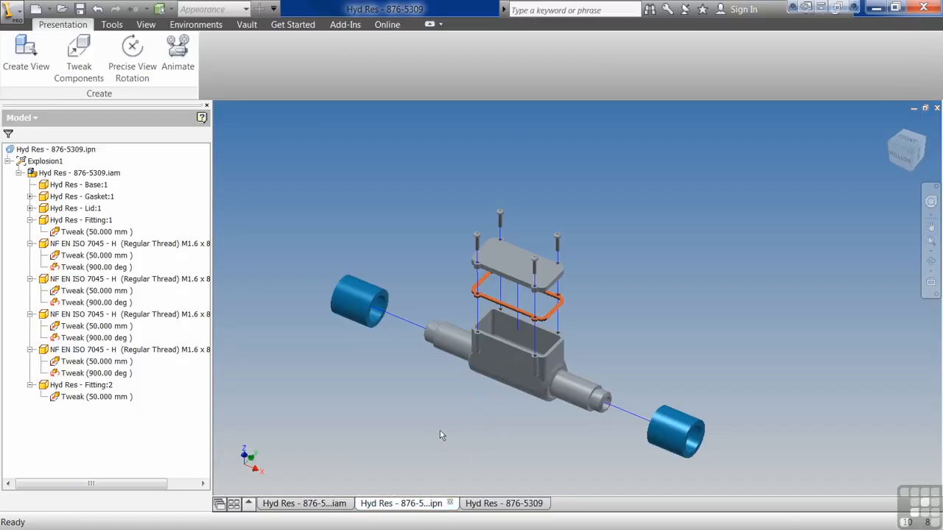